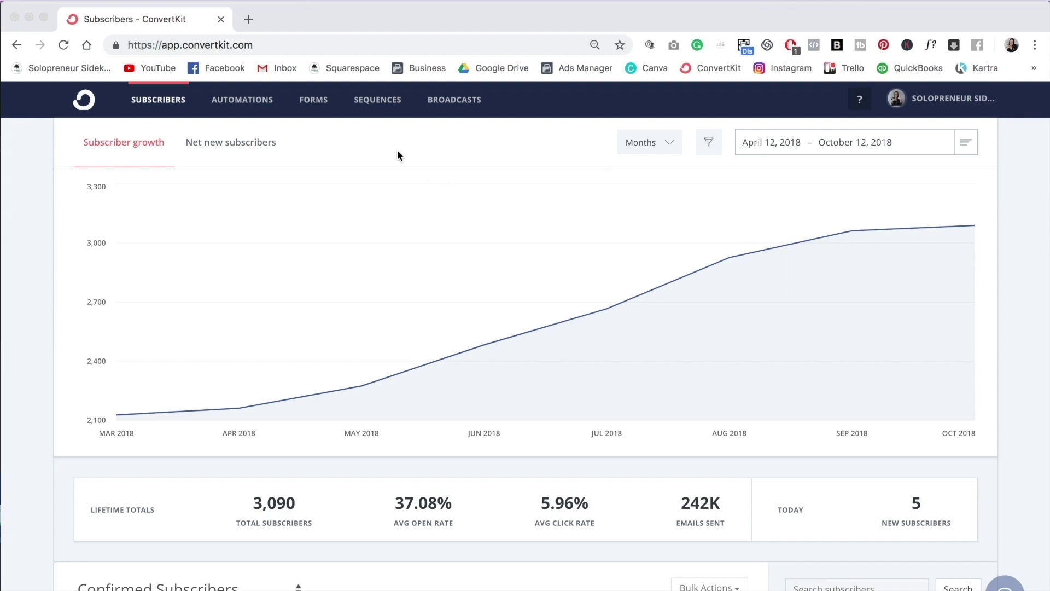
Load solopreneursidekick.com/webinar-thank-you in a new Chrome tab, then return to the ConvertKit tab.
click(249, 20)
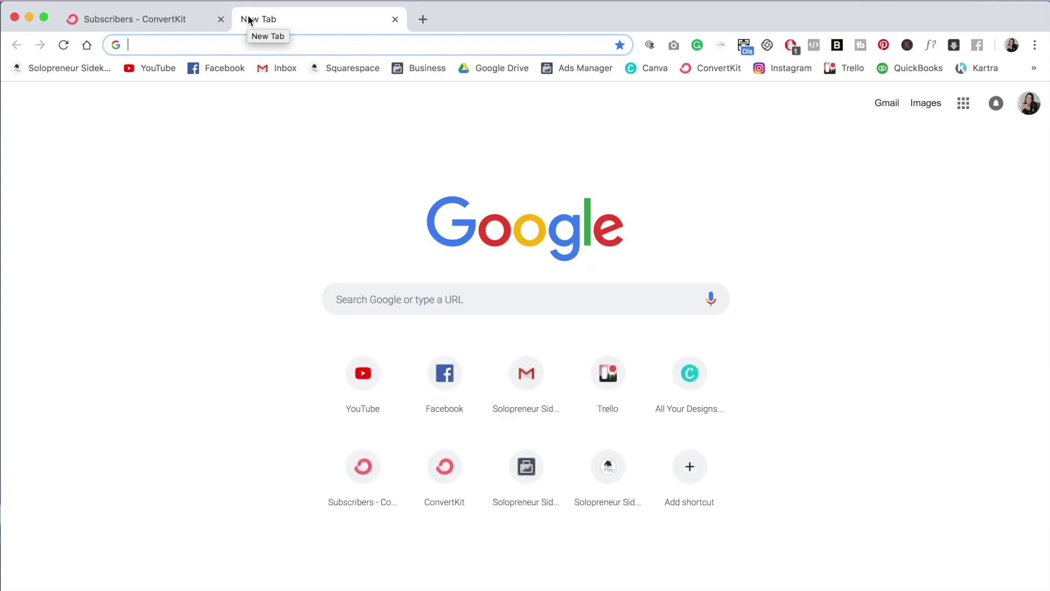
text(solo)
key(Down)
key(Down)
key(Down)
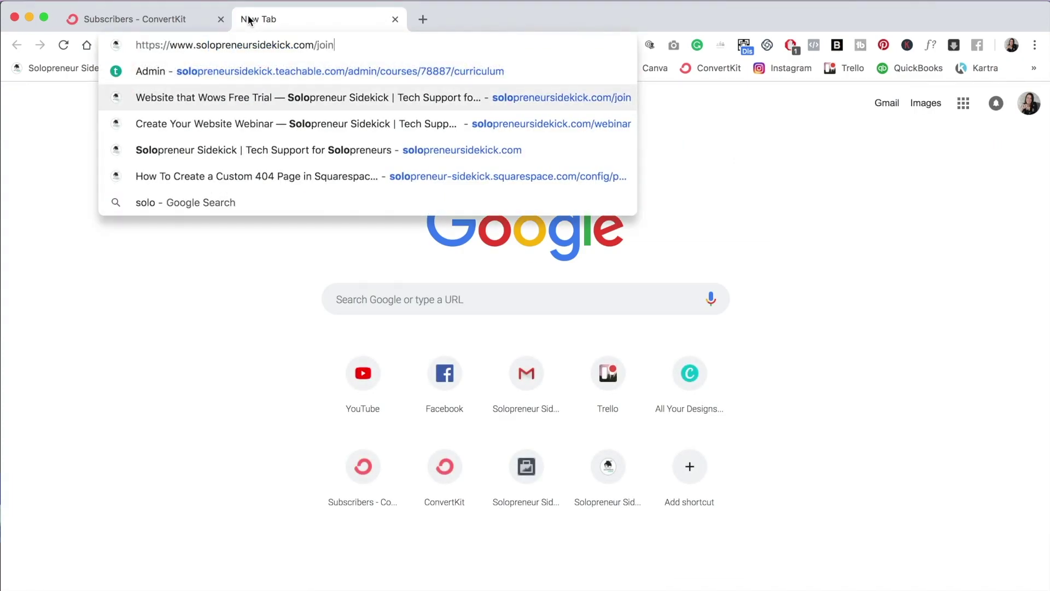
text(/)
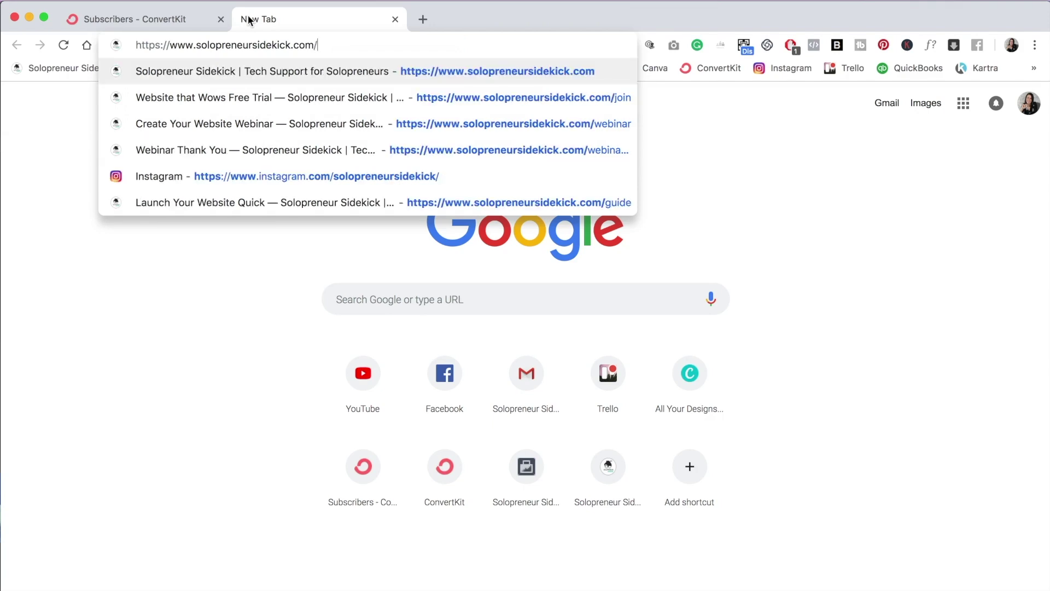
text(webinar-thank-you)
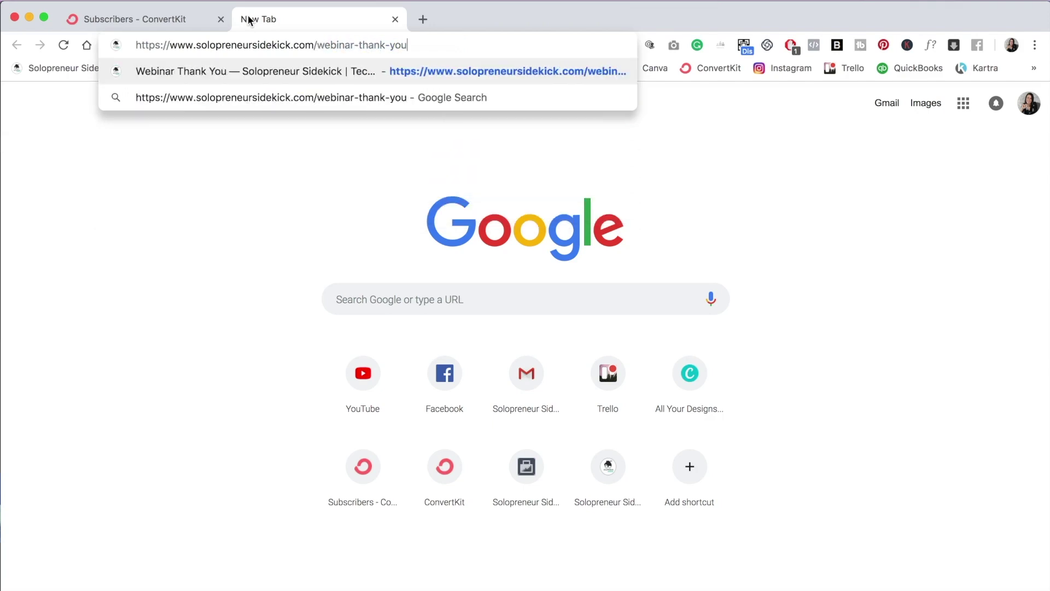
key(Return)
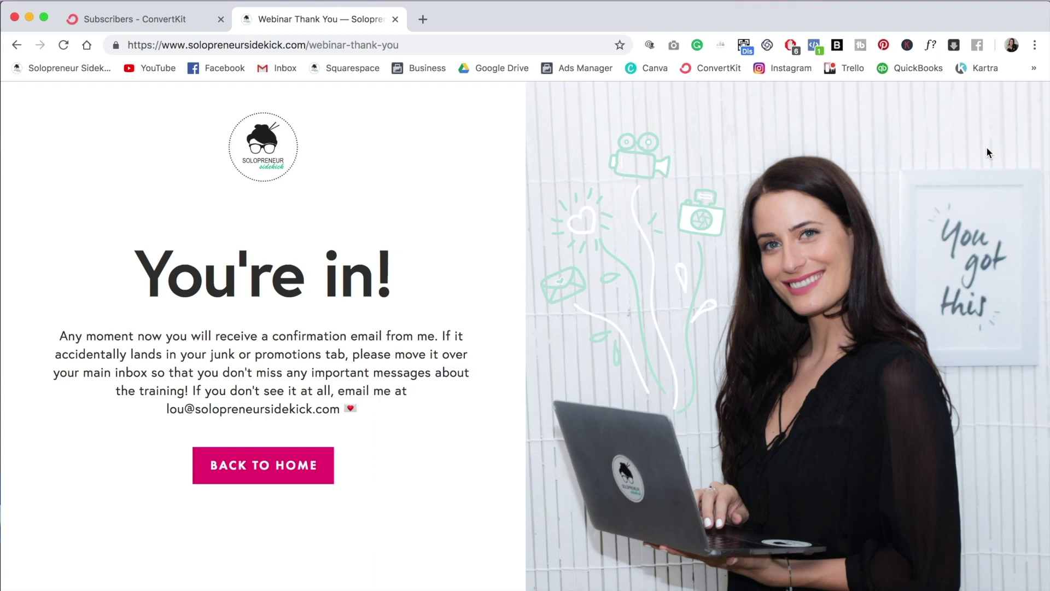
click(165, 19)
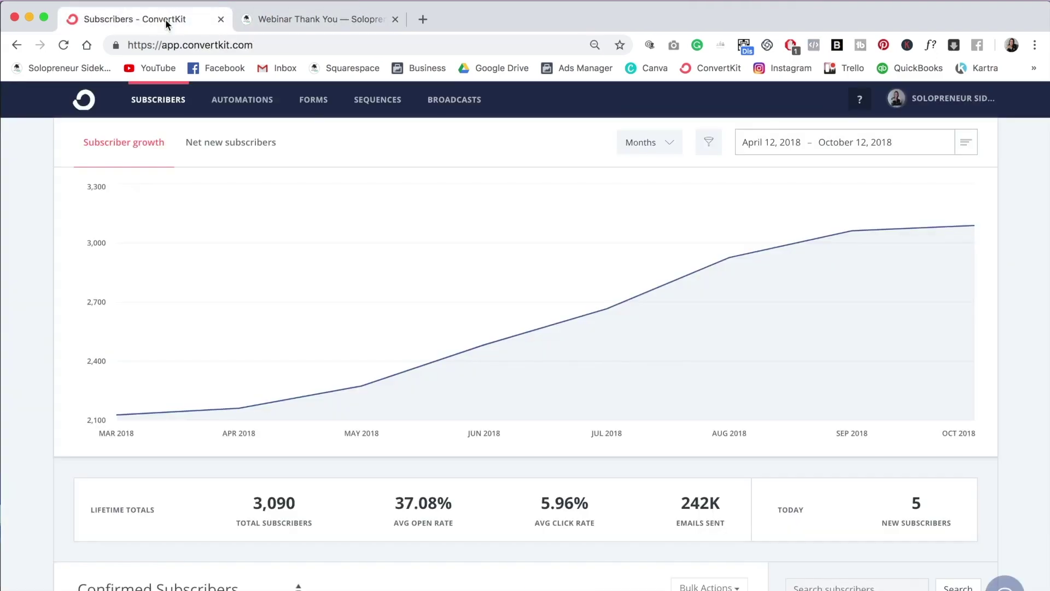
Start a new rule under Automations > Rules with 'Clicks a link' as its trigger.
click(254, 109)
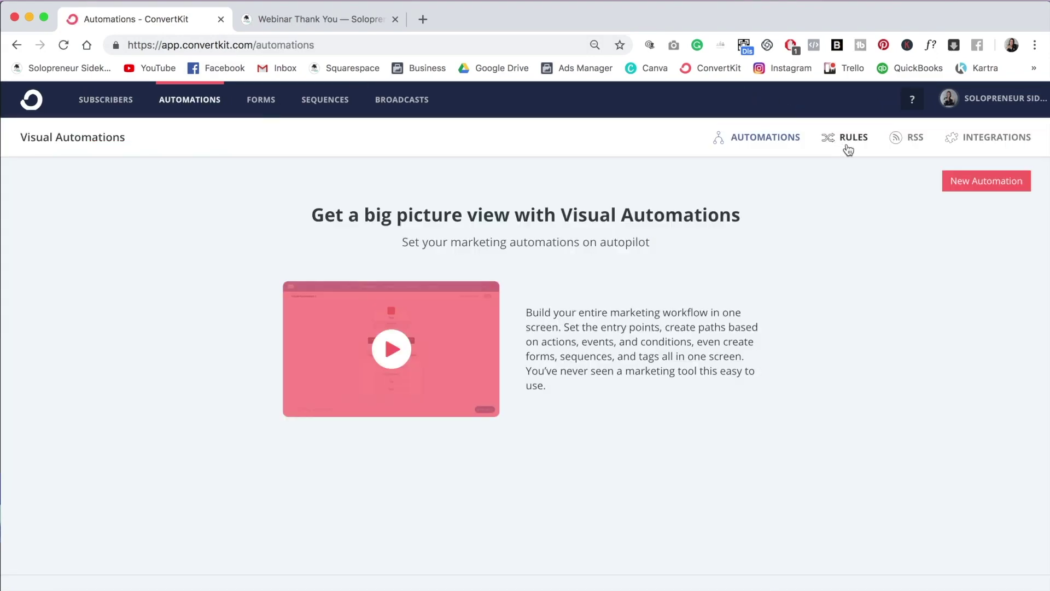
click(848, 149)
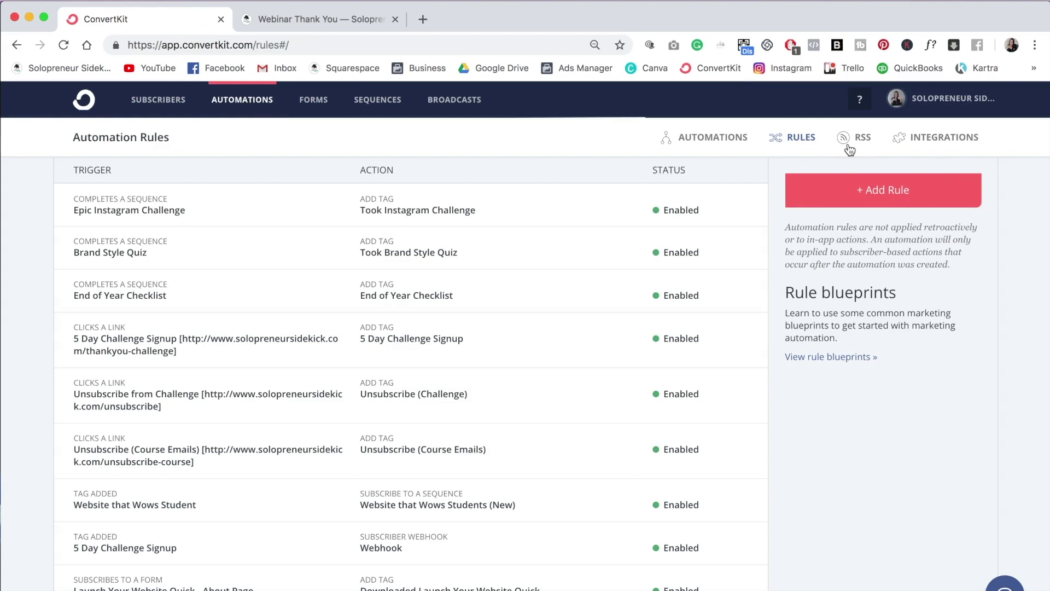
click(894, 197)
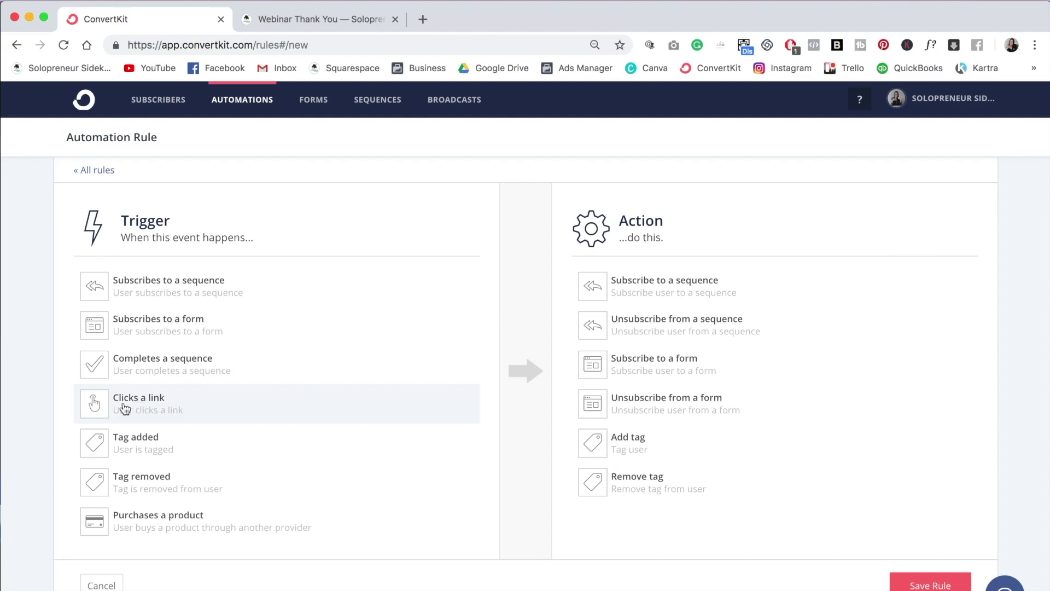
click(150, 411)
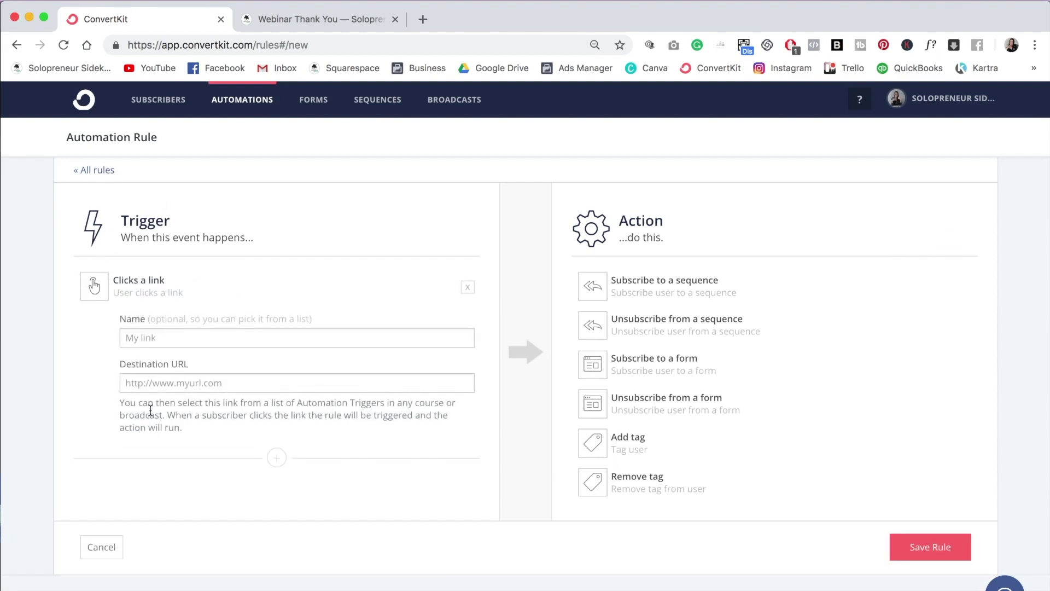
Name the link 'Webinar Thank You Page', paste the thank-you page URL as destination, and choose Add tag.
click(147, 337)
text(Webinar)
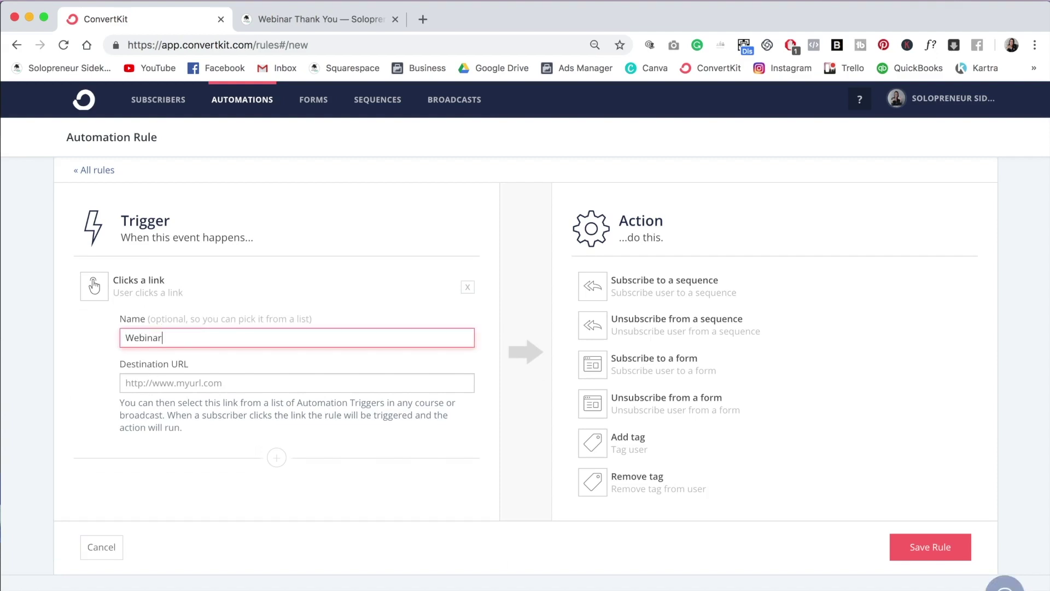
text( Thank You Page)
click(158, 384)
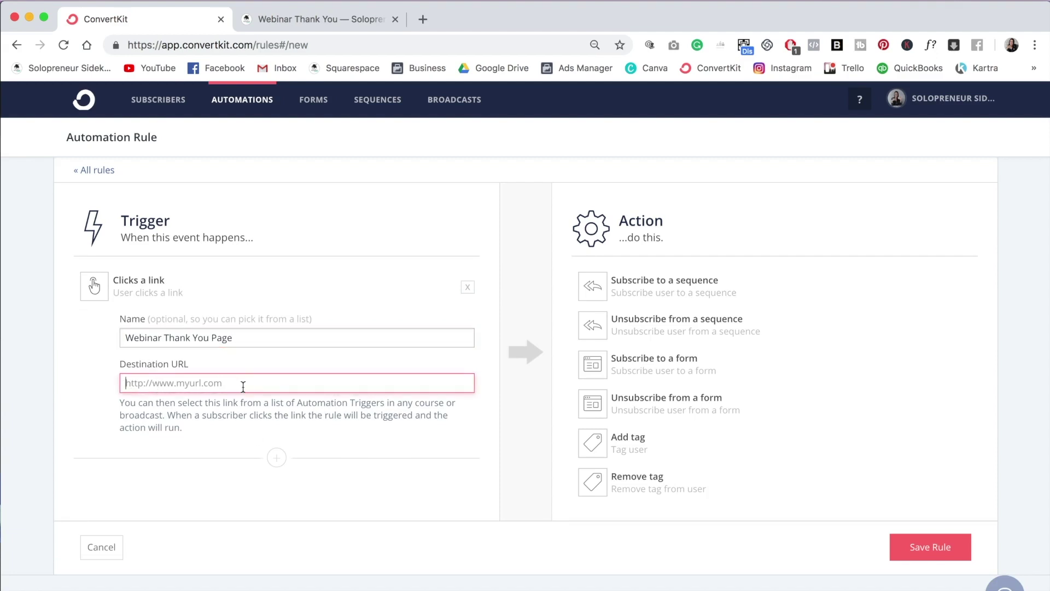
click(303, 19)
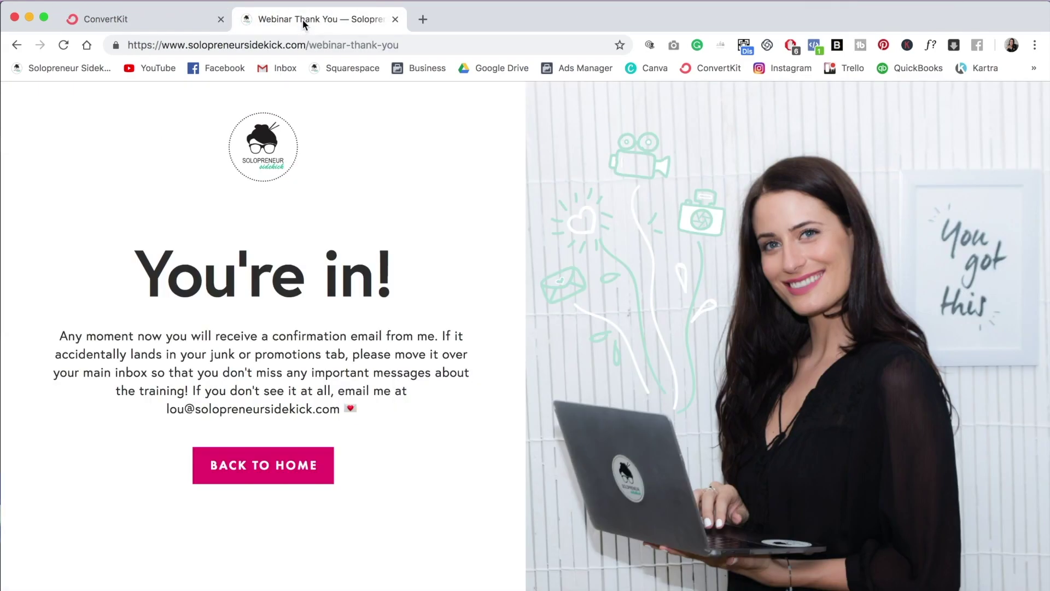
click(305, 44)
key(super+c)
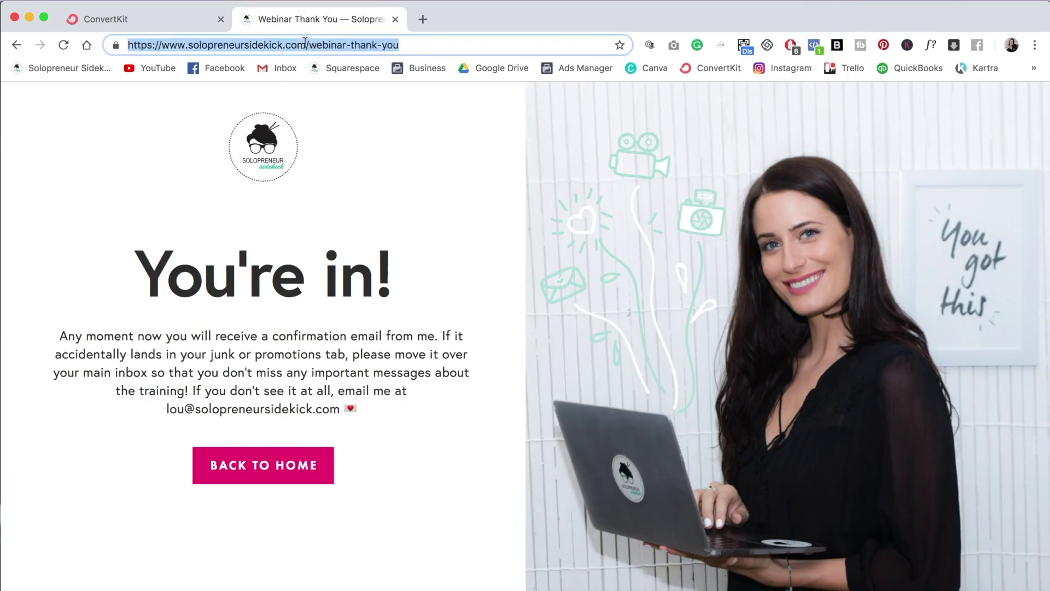
click(140, 16)
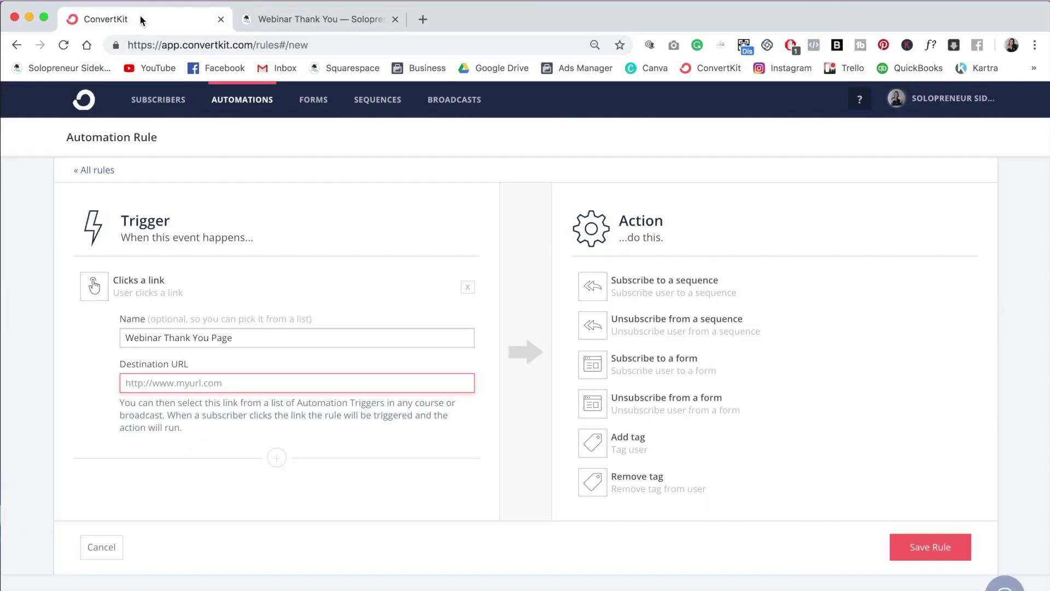
key(super+v)
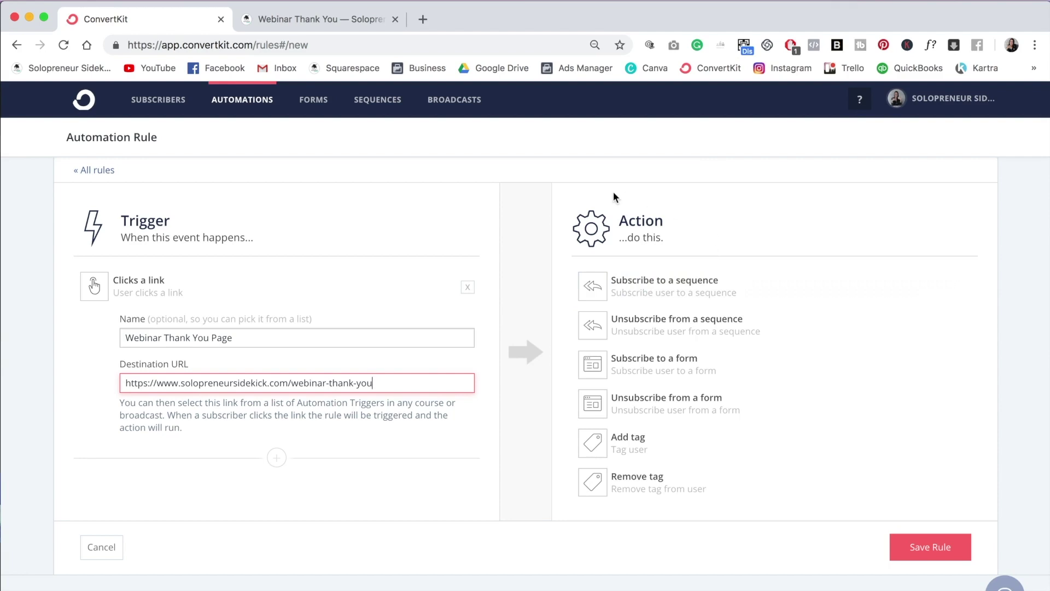
click(677, 442)
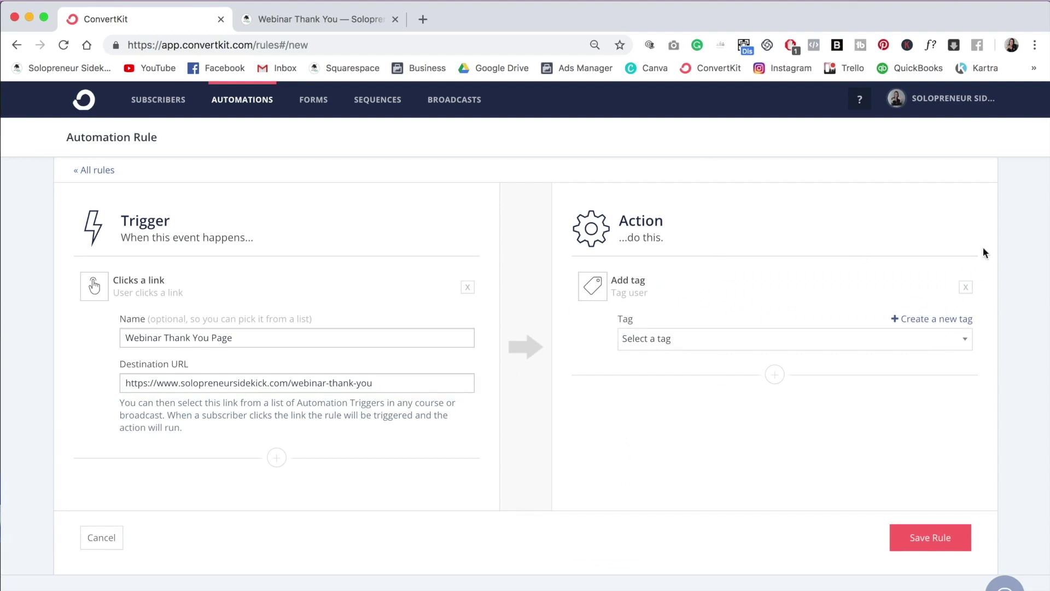
Create a new 'Webinar Attendee' tag as the action, save the rule, and check the rules list.
click(959, 321)
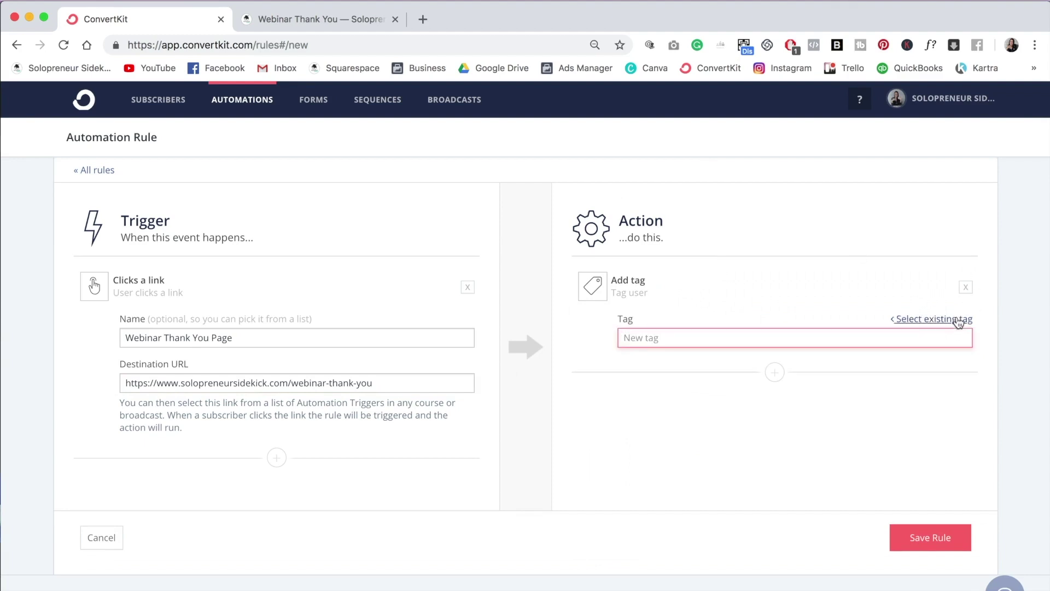
text(Webinar Attendee)
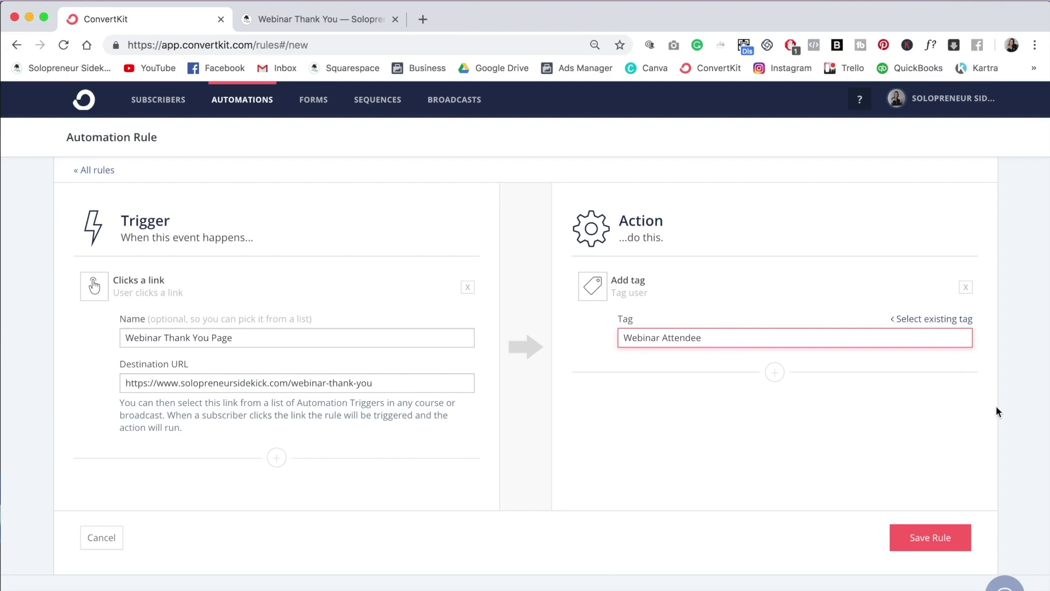
click(945, 534)
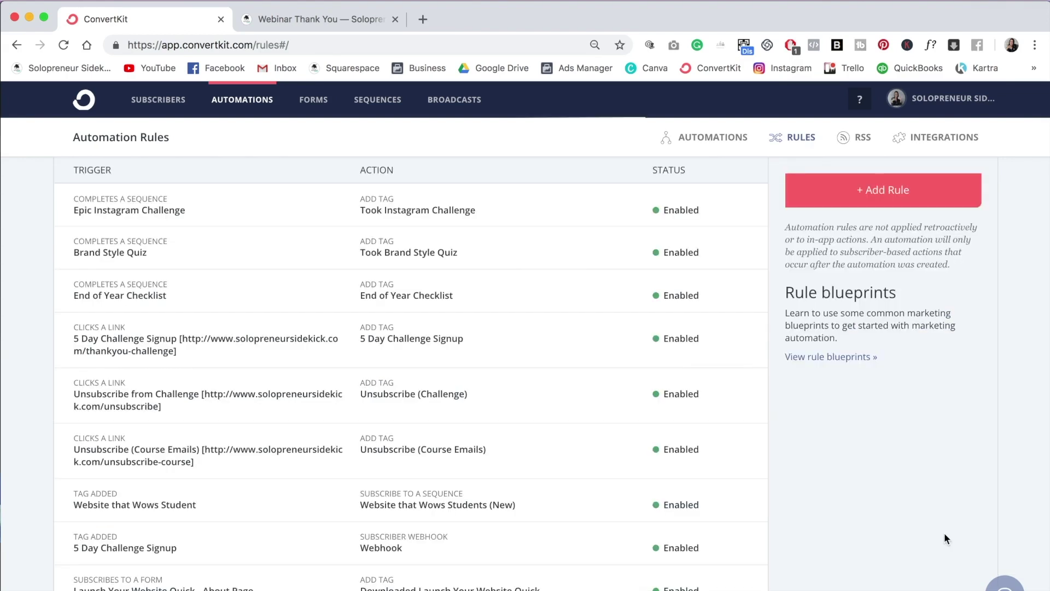
scroll(781, 438, down, 20)
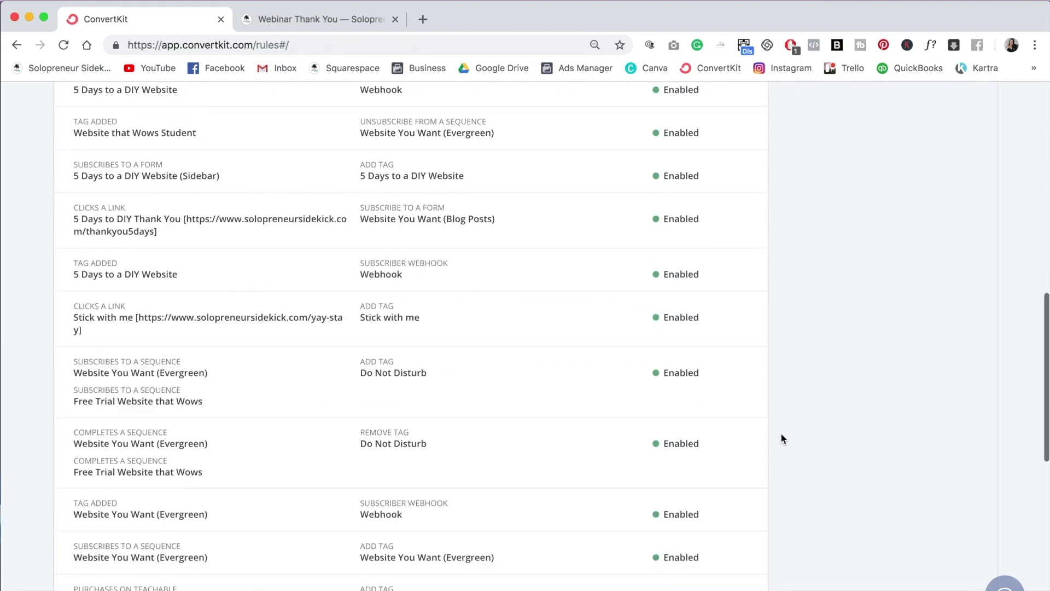
scroll(782, 438, down, 6)
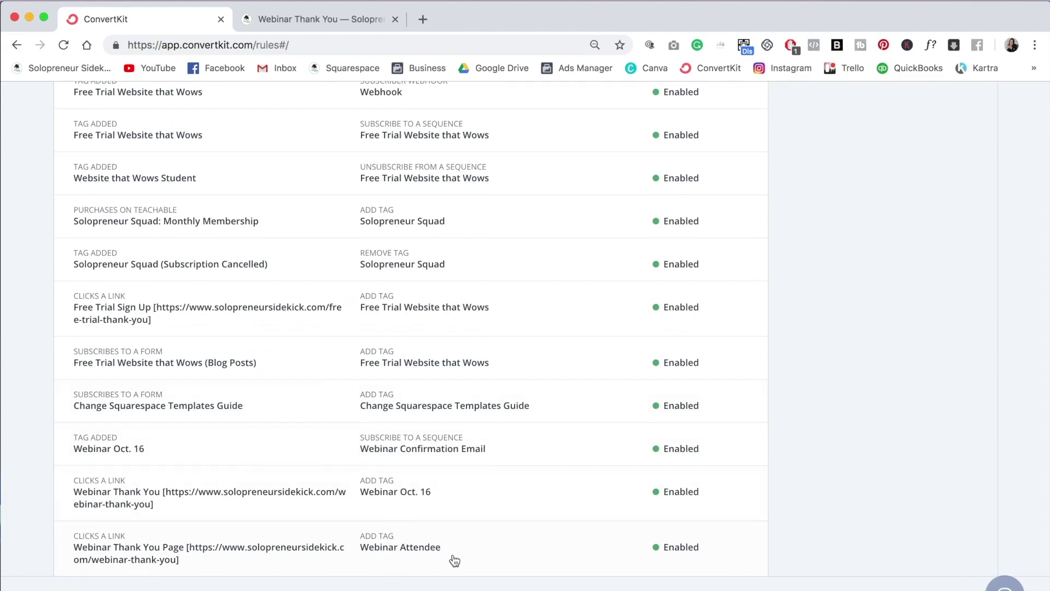
scroll(452, 558, up, 15)
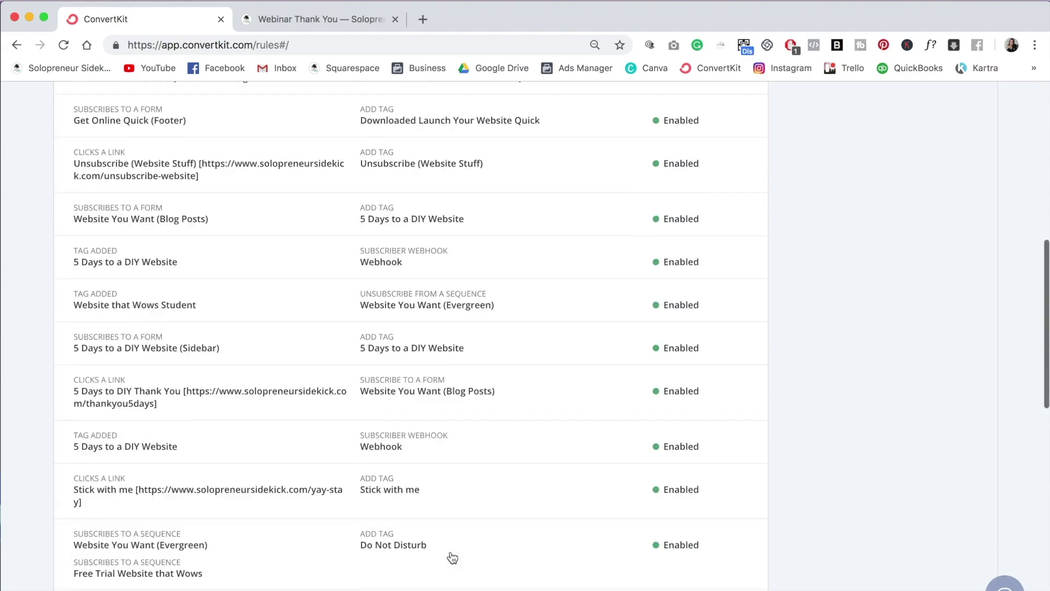
Start a new broadcast from the Broadcasts list and advance it to the Content step.
click(455, 111)
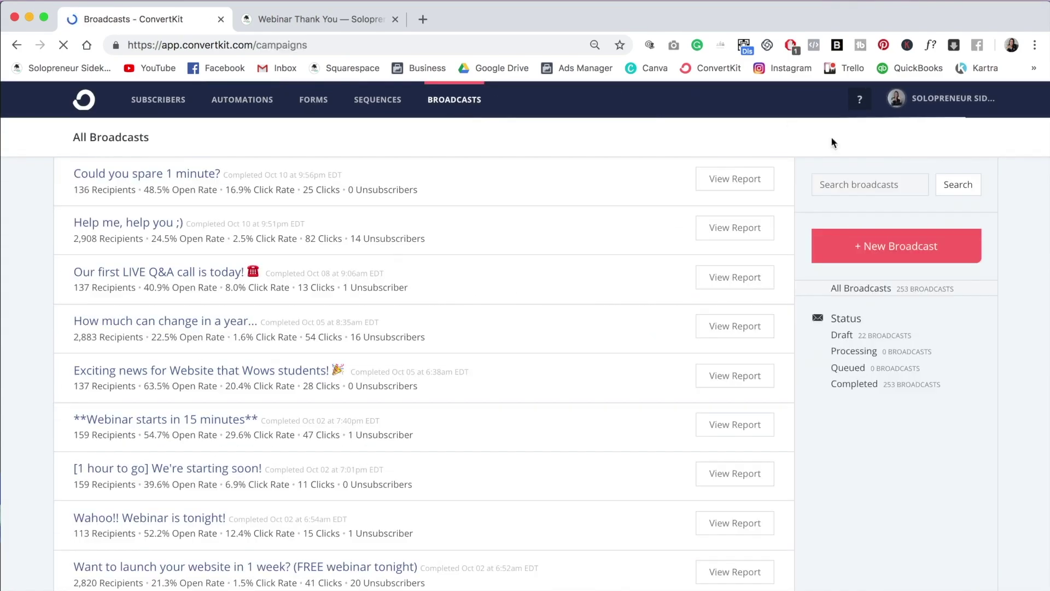
click(899, 253)
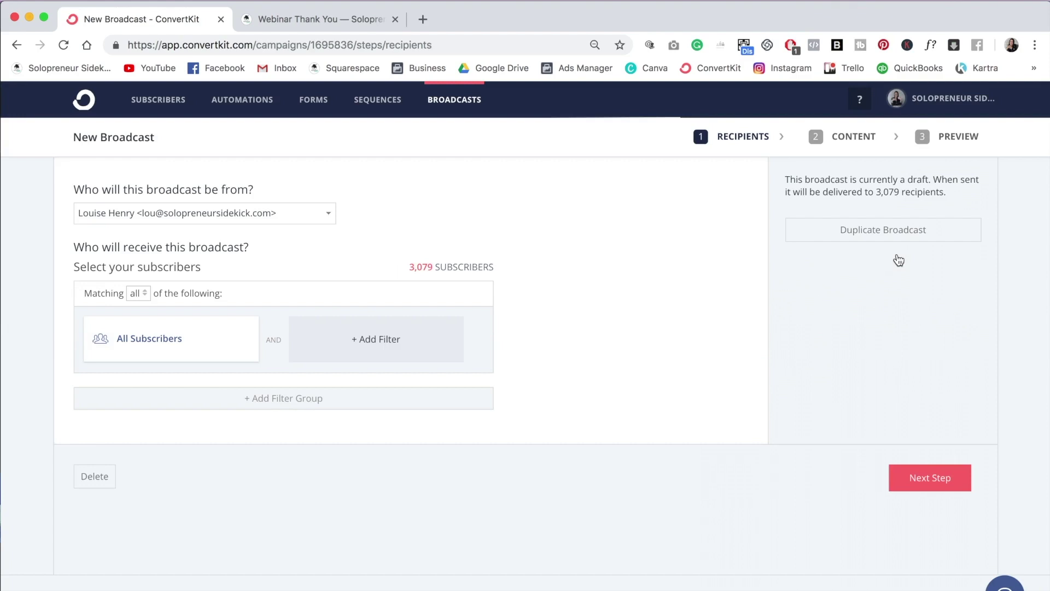
click(840, 141)
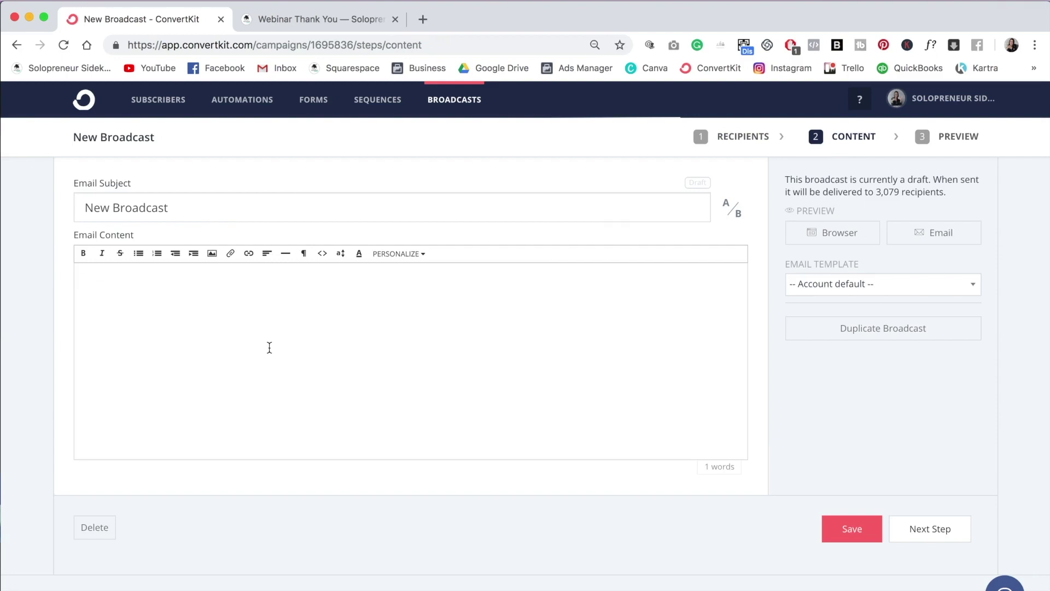
Write 'Hey! I'm hosting a webinar!!' and 'Click here to be instantly registered!', then select the registration line.
text(Hey! )
text(I'm hosting a we)
text(binar)
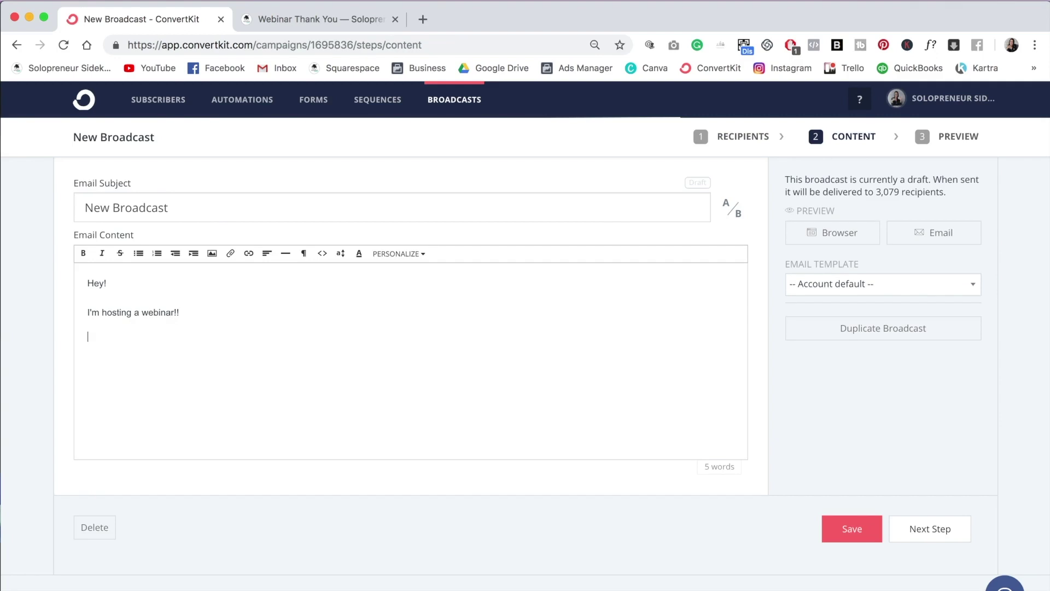
text(!!)
key(Return)
text(C)
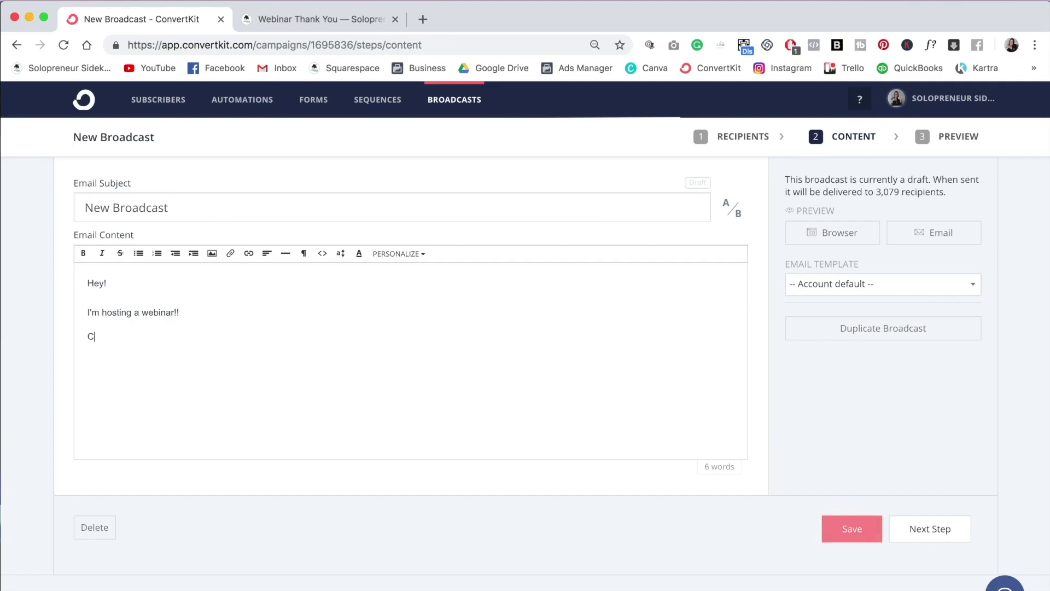
text(lick here to be inst)
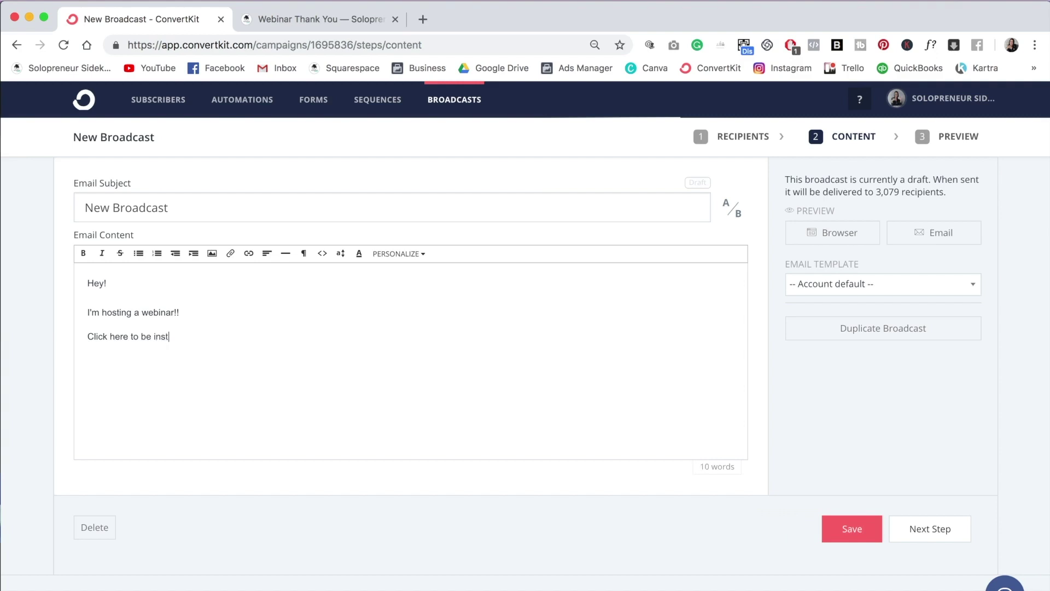
text(antly registered!)
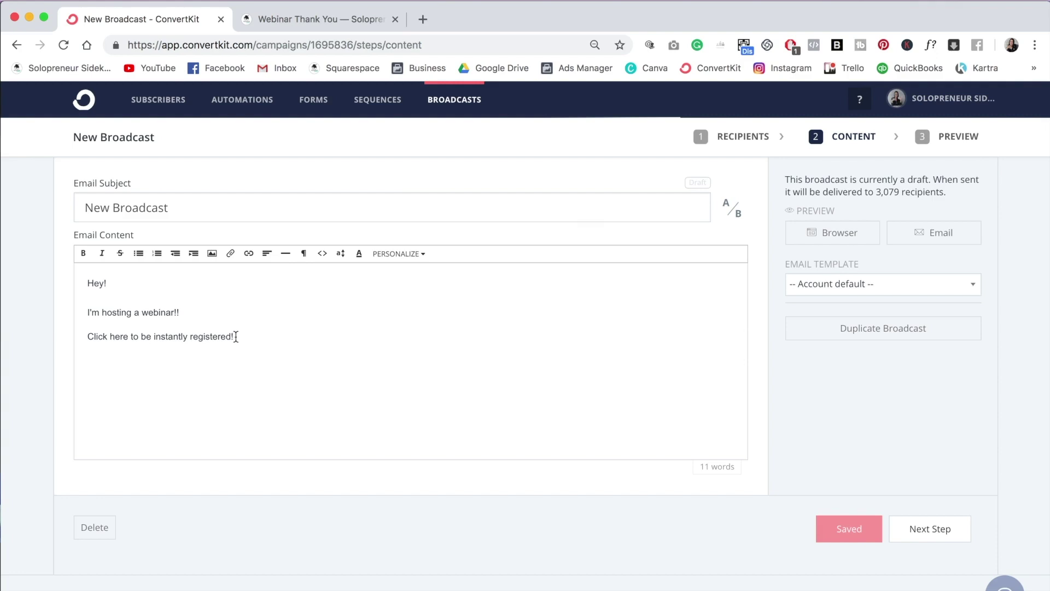
drag(235, 336, 124, 338)
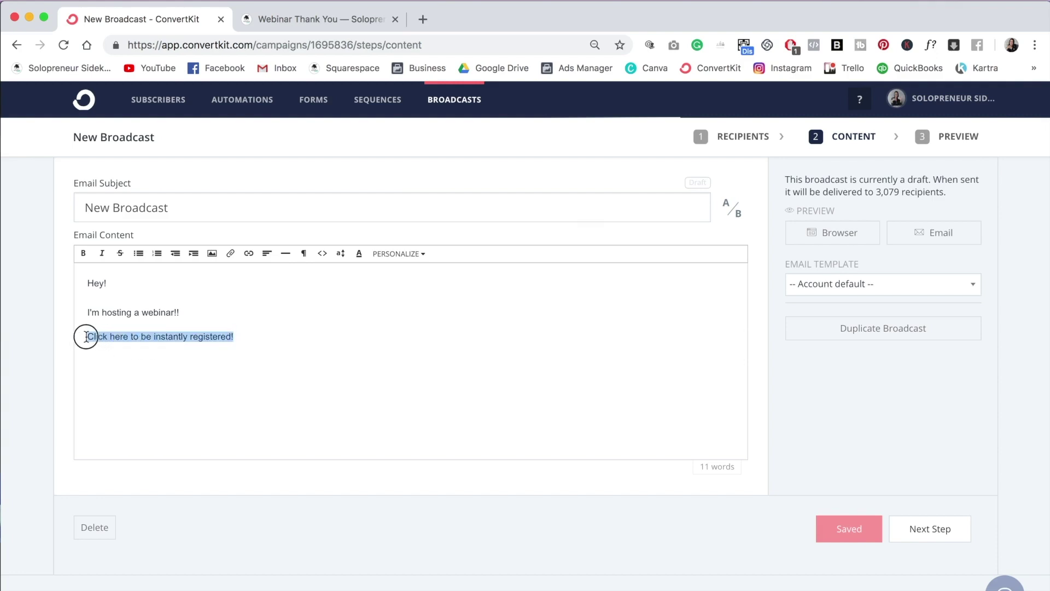
Link the registration sentence to the Webinar Thank You Page trigger that adds the Webinar Attendee tag.
click(249, 256)
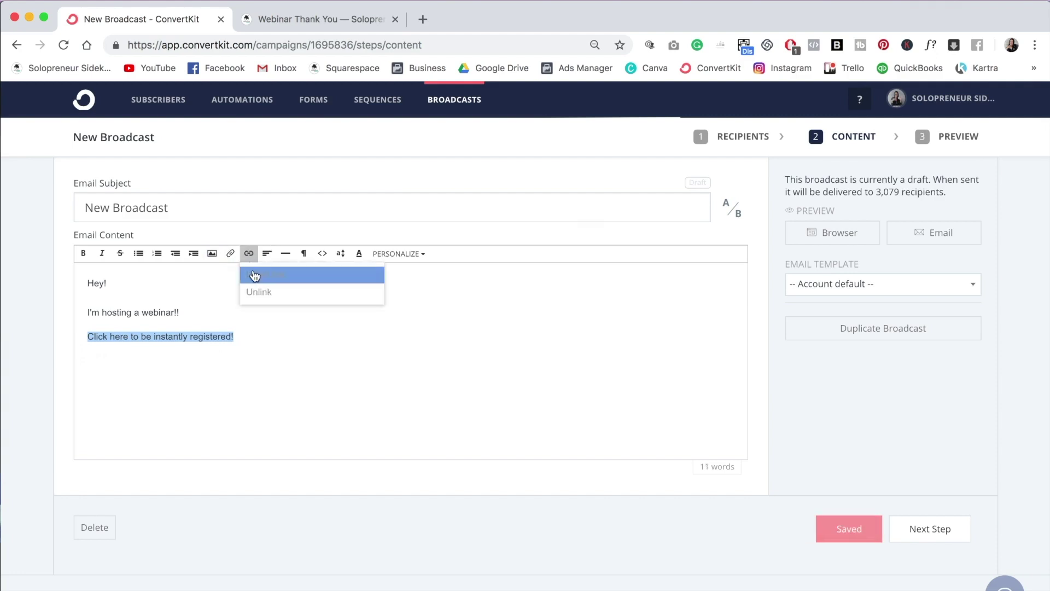
click(256, 274)
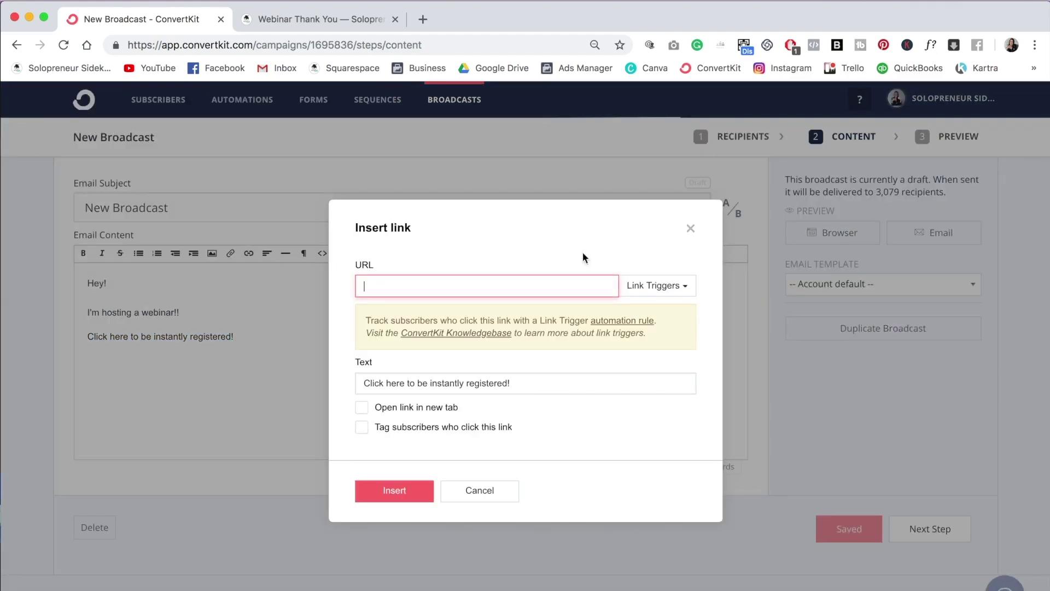
click(683, 297)
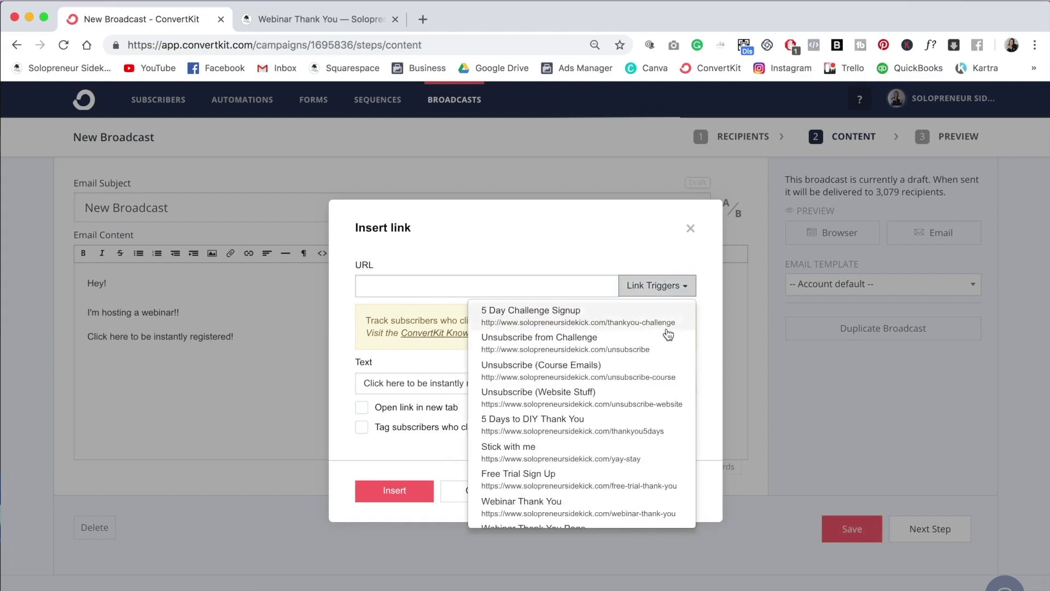
scroll(665, 333, down, 2)
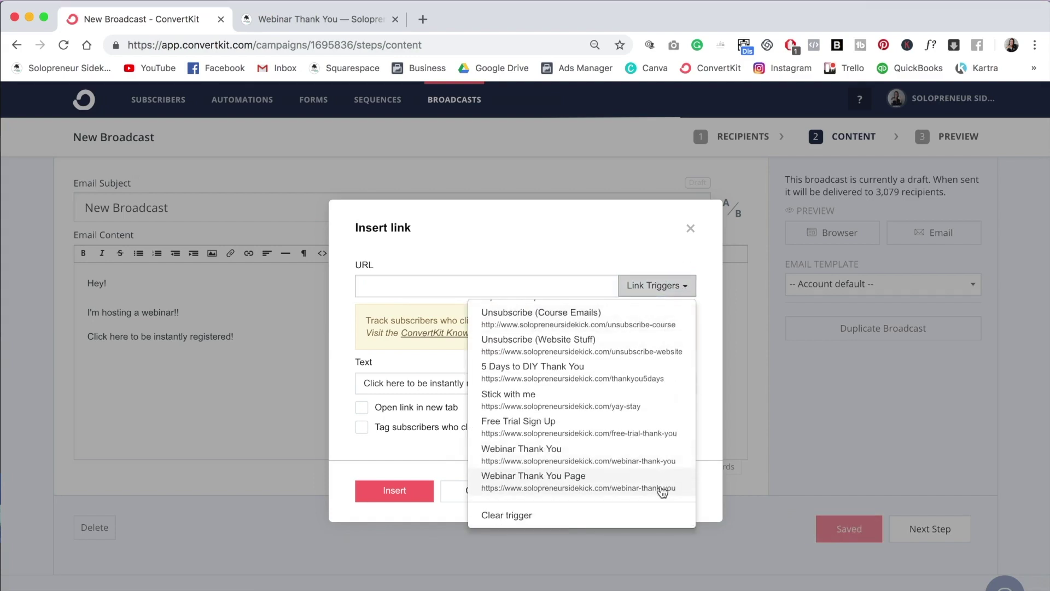
click(598, 488)
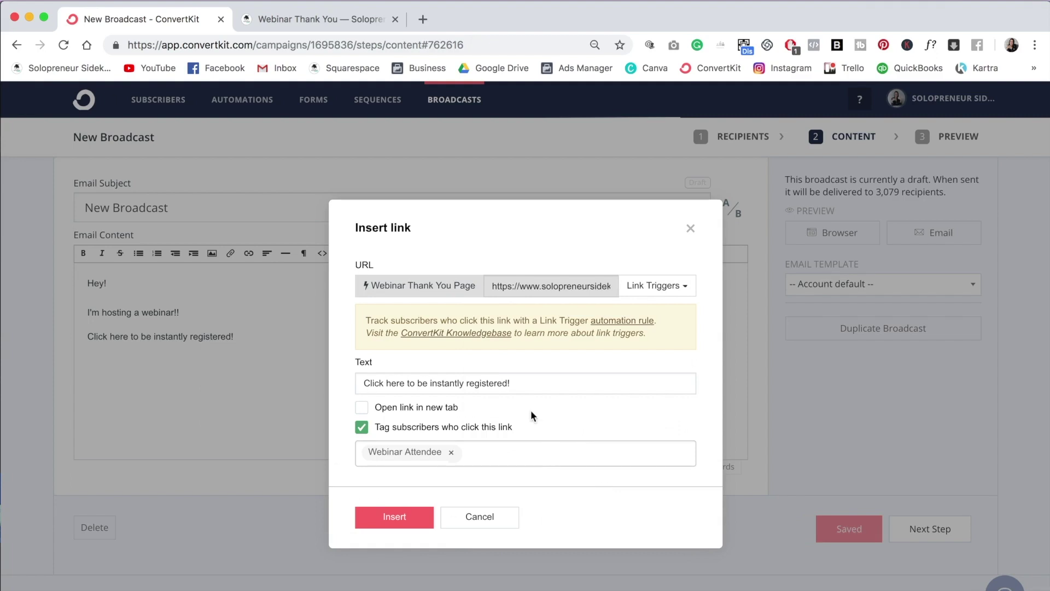
click(410, 524)
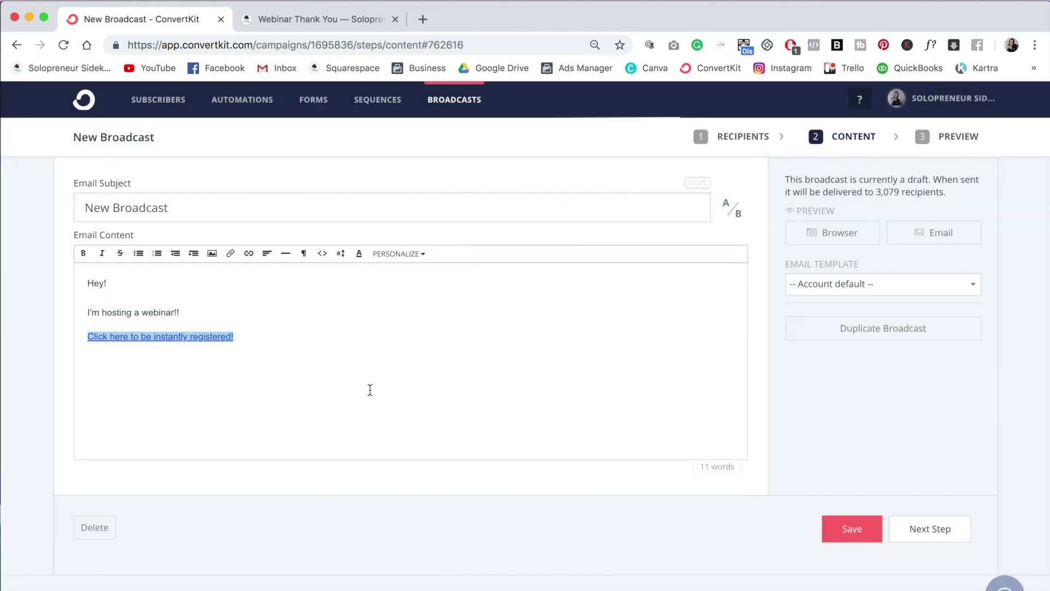
click(369, 390)
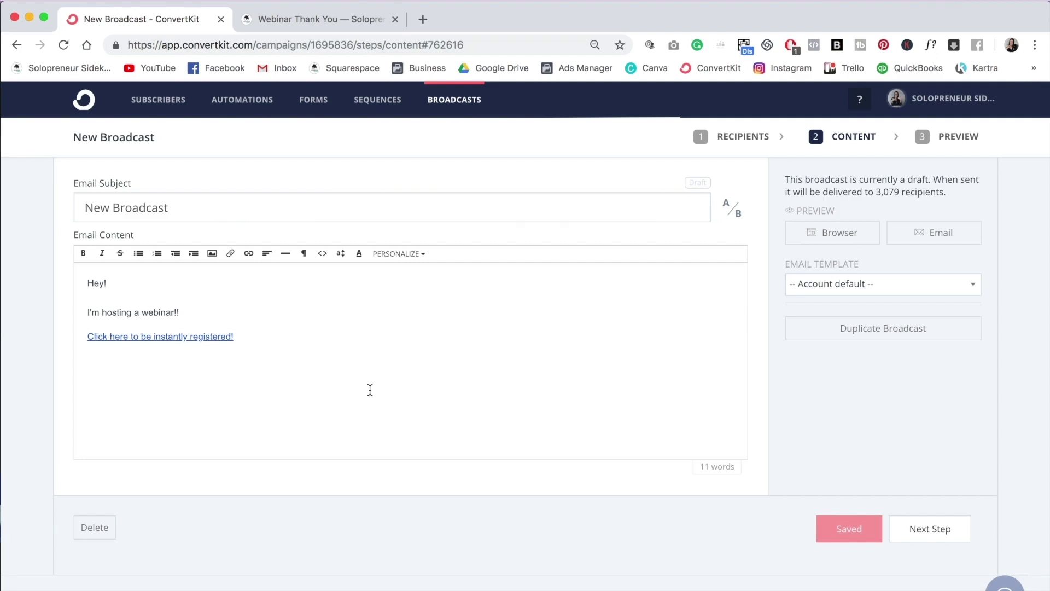
click(950, 137)
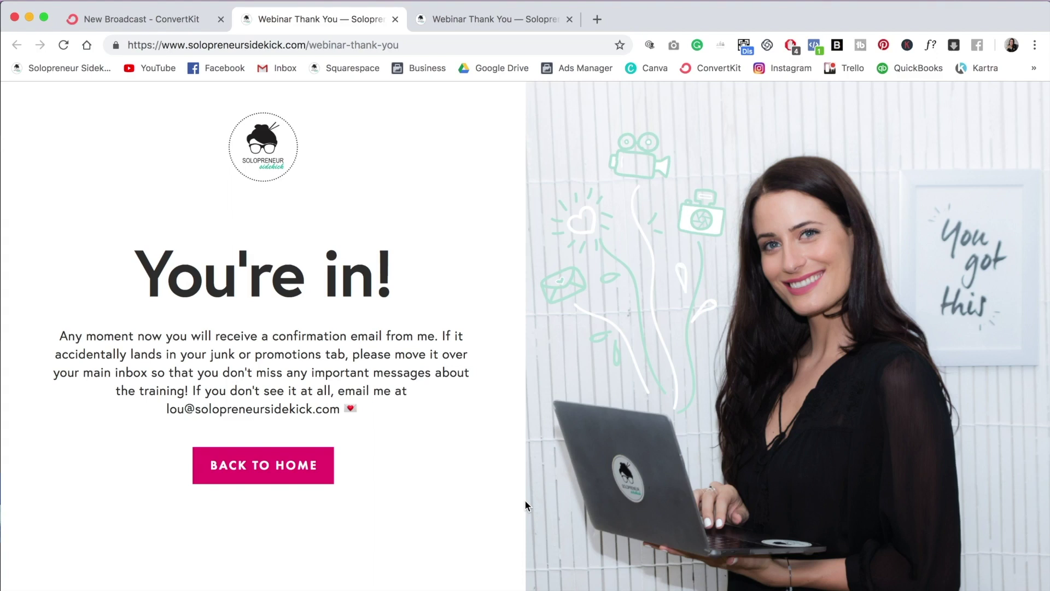
Change the third tab's address from /webinar-thank-you to the /webinar registration page.
click(501, 19)
click(349, 46)
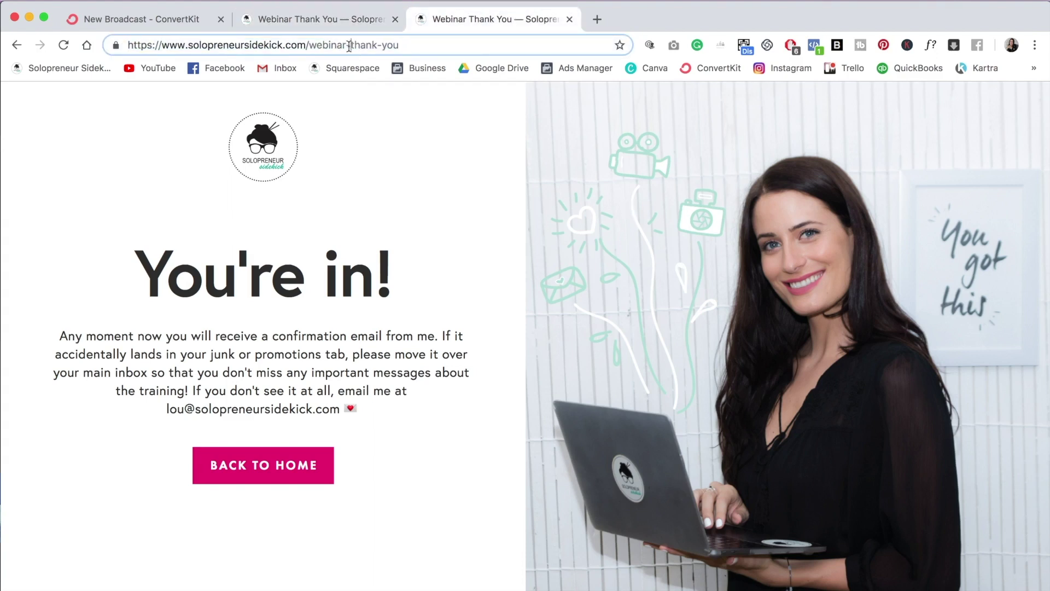
drag(349, 46, 470, 51)
key(BackSpace)
key(Return)
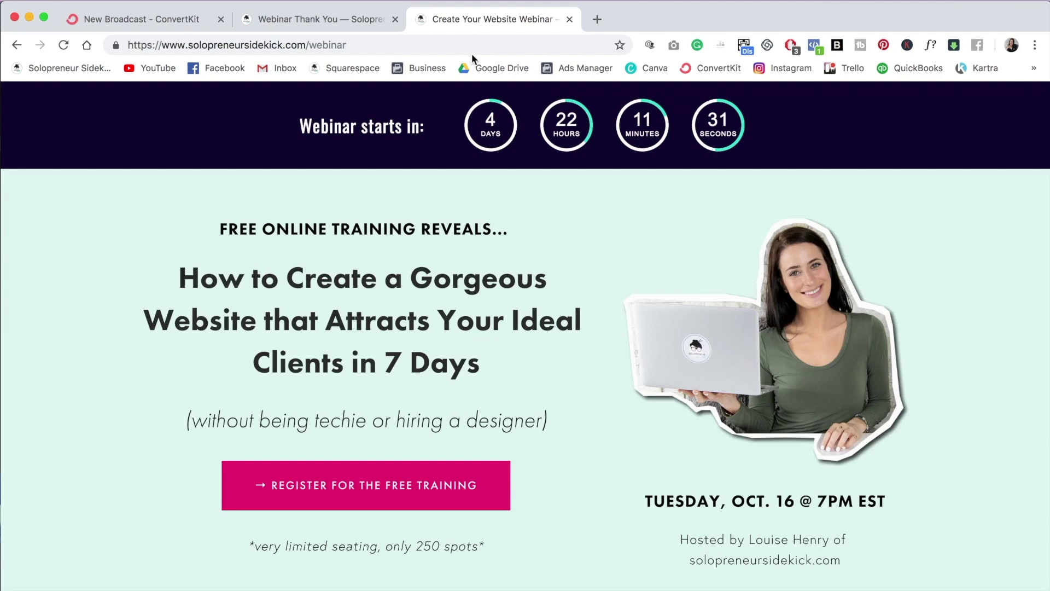
Open and close the free training sign-up form, then return to the ConvertKit broadcast preview.
click(424, 488)
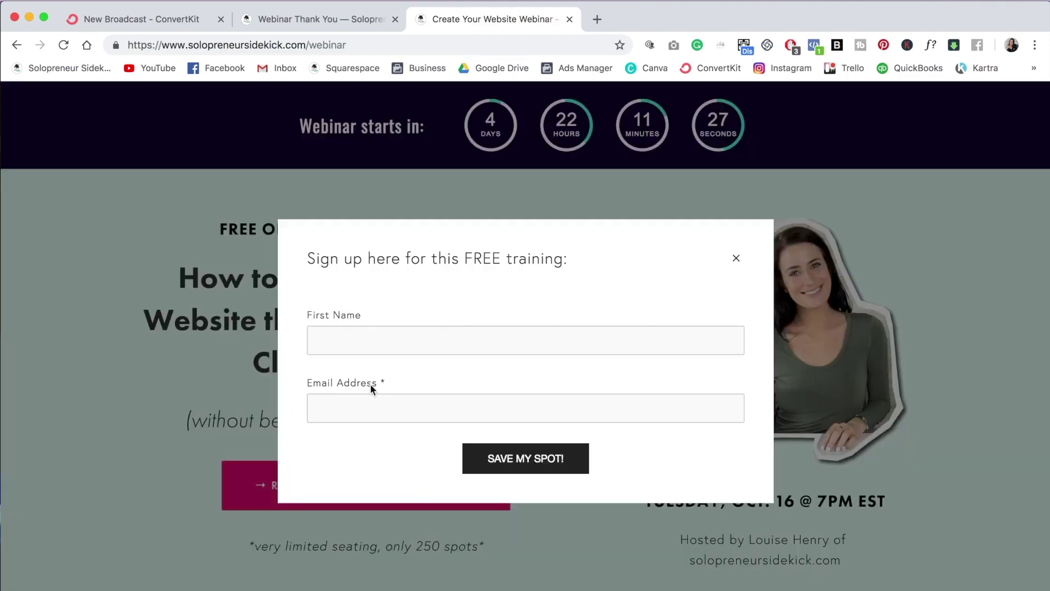
click(737, 259)
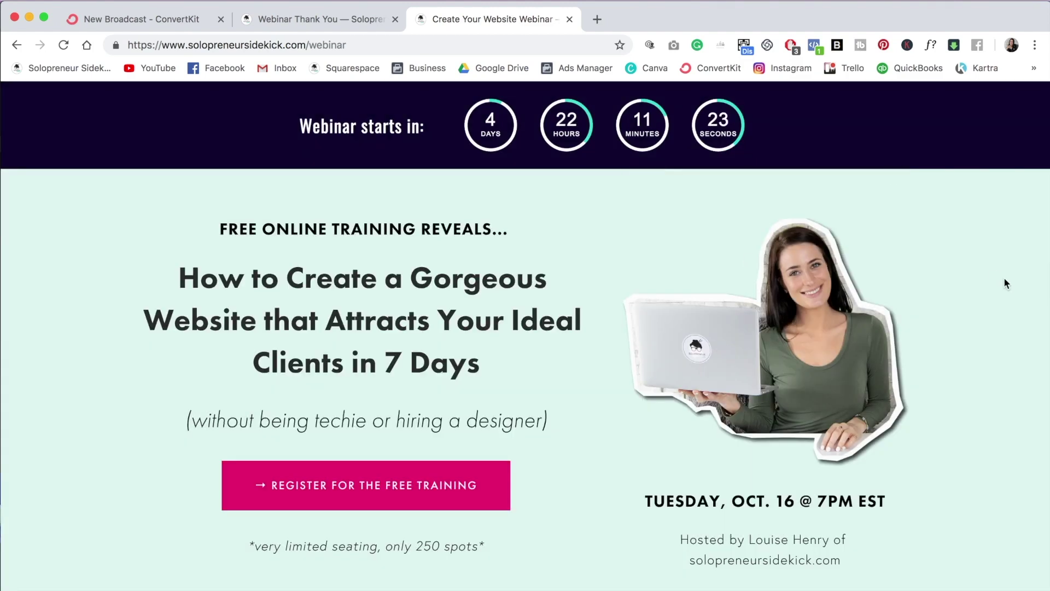
click(170, 25)
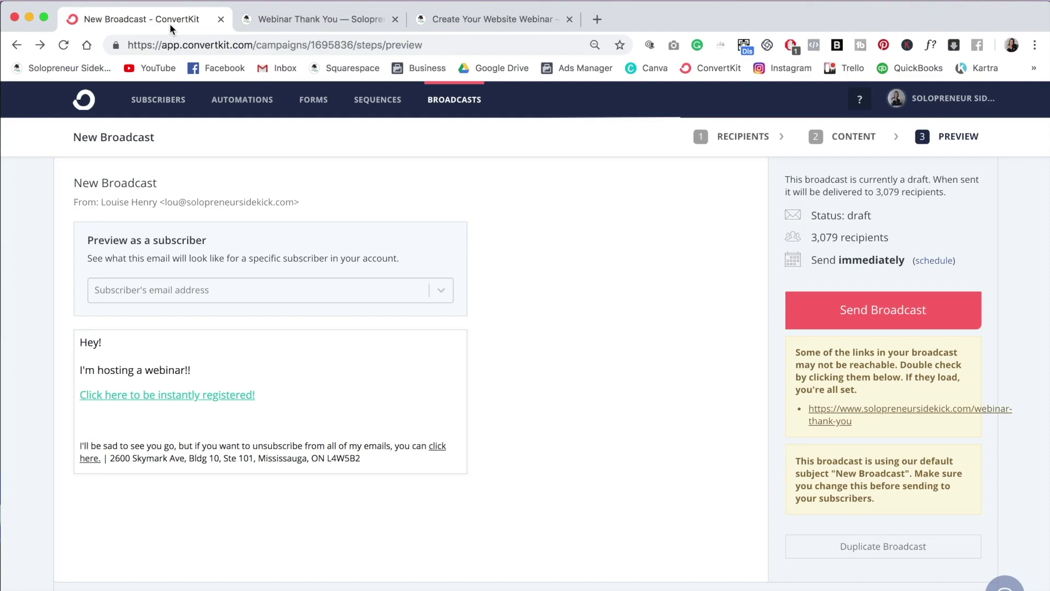
click(300, 14)
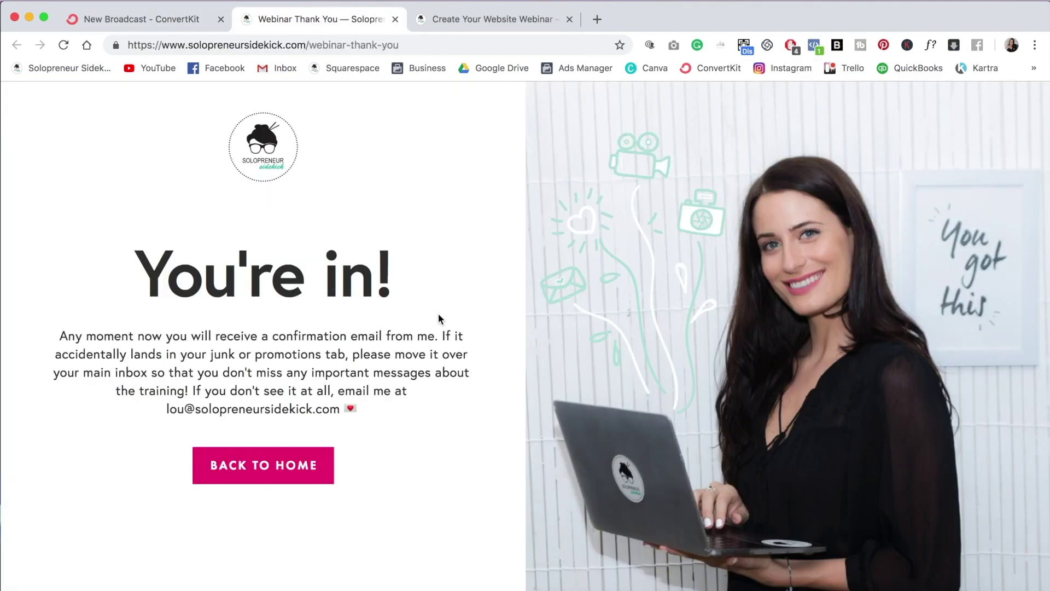
click(181, 22)
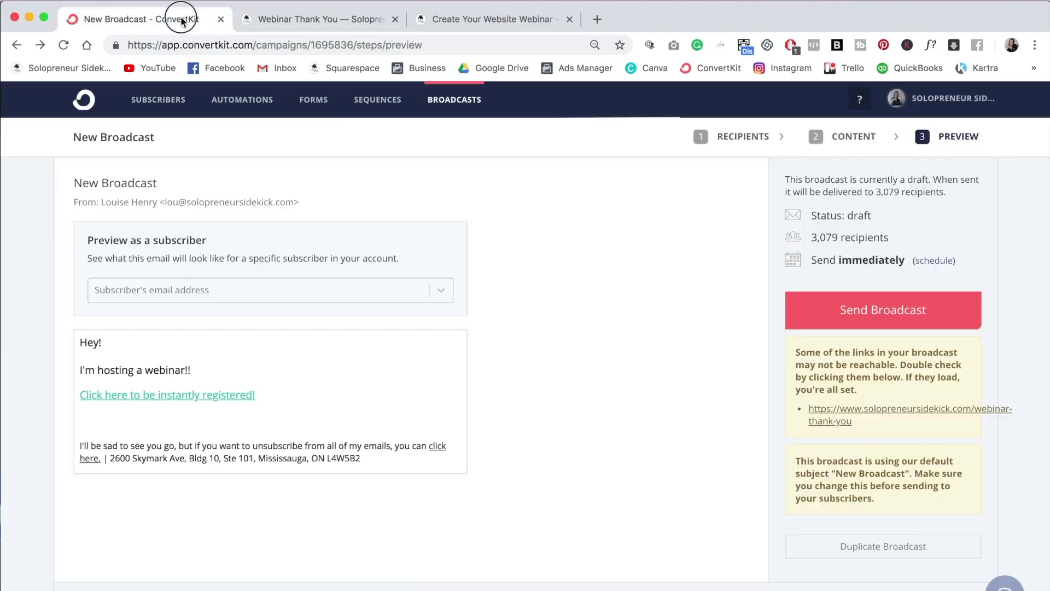
Create a new email sequence named 'Webinar Confirmation'.
click(372, 107)
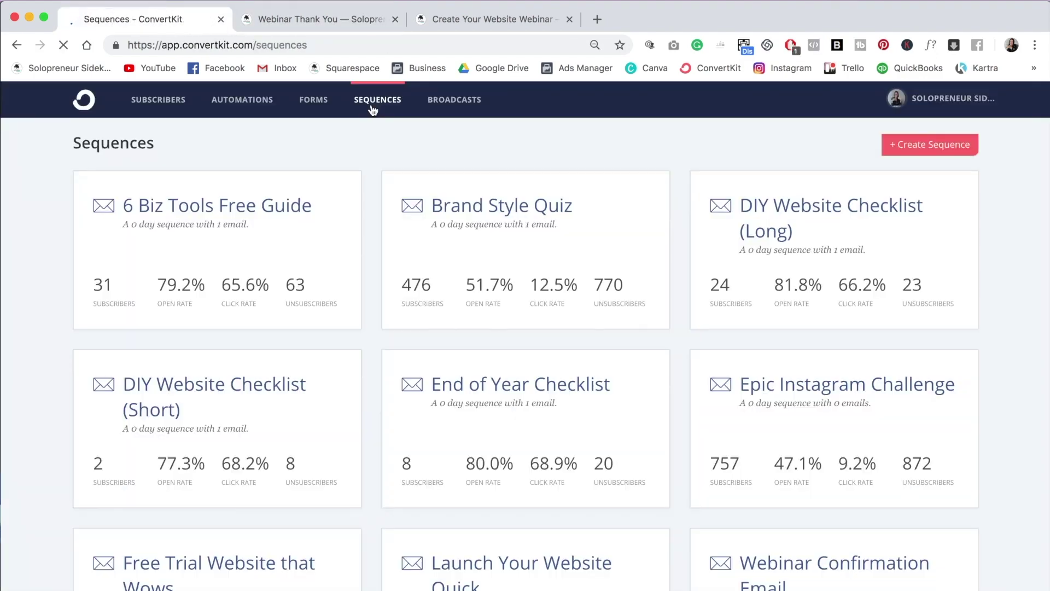
click(933, 148)
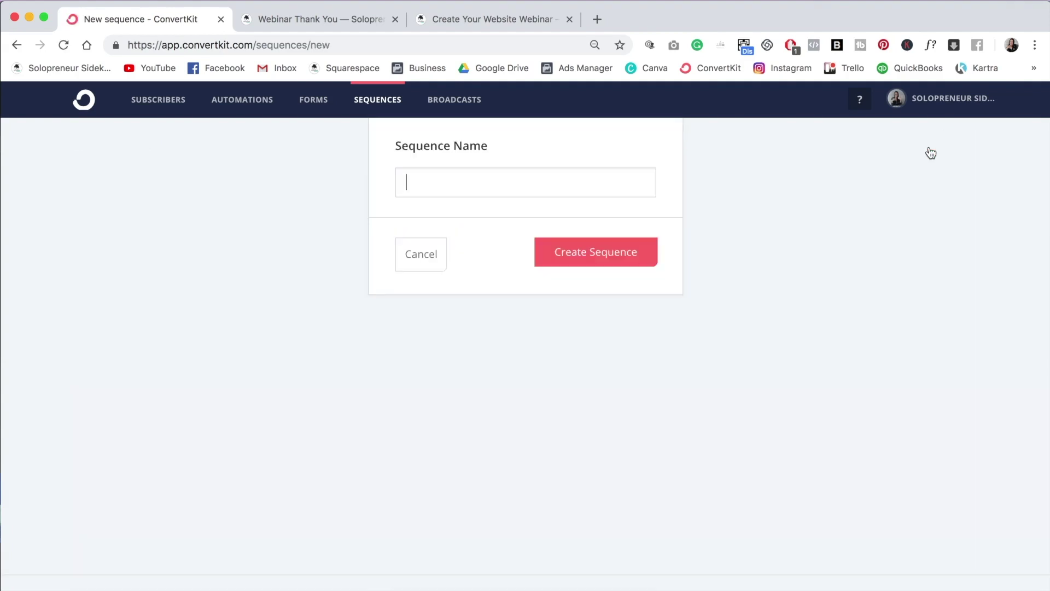
text(Webinar COn)
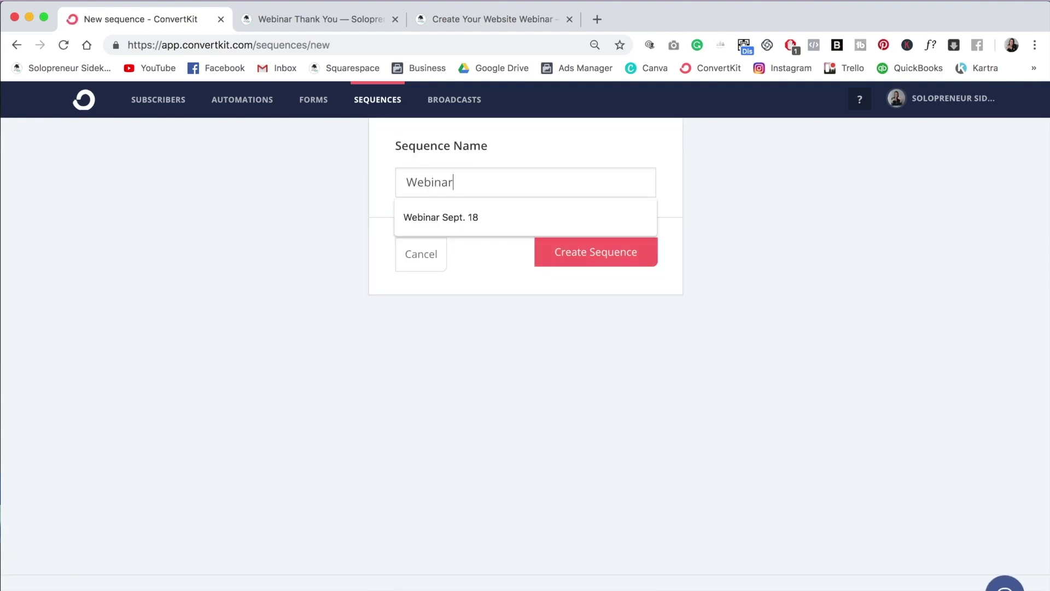
key(BackSpace)
key(BackSpace)
text(onfirmation)
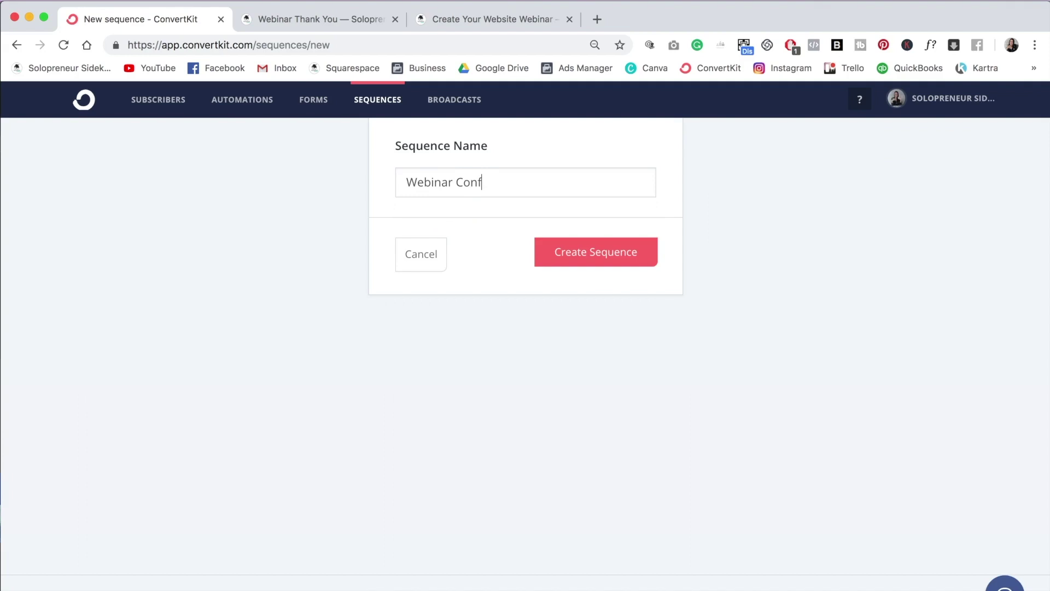
click(580, 260)
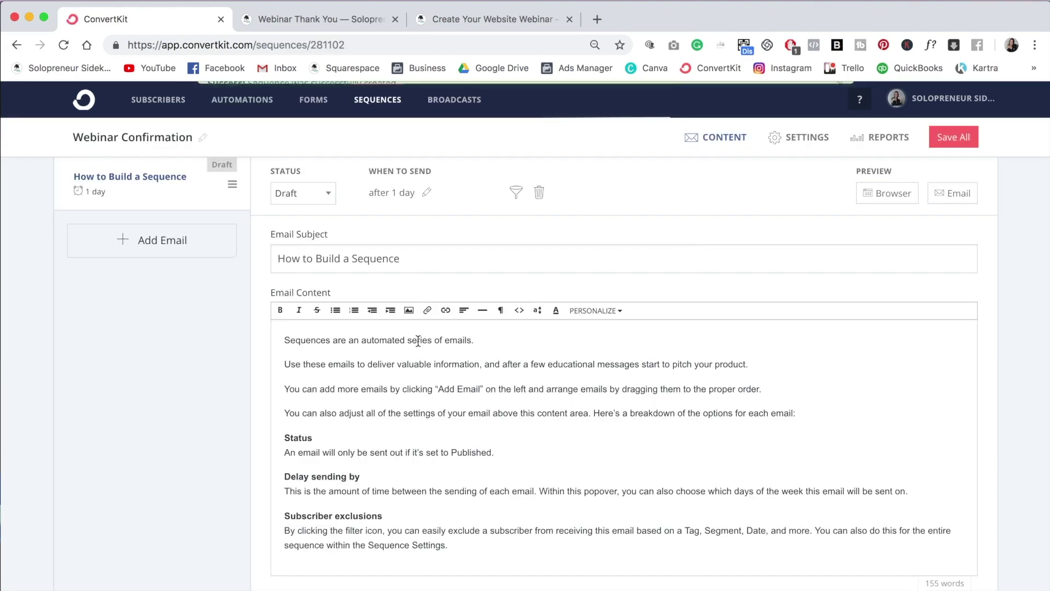
Set the first email's subject to 'You're in!' and its body to 'Details of the webinar'.
triple_click(329, 259)
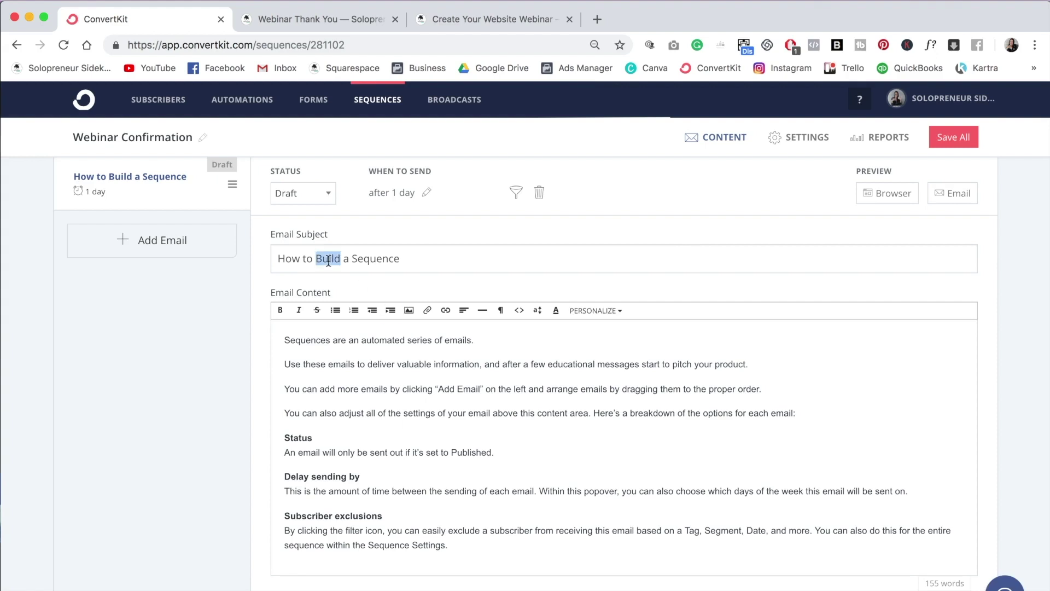
text(You're in)
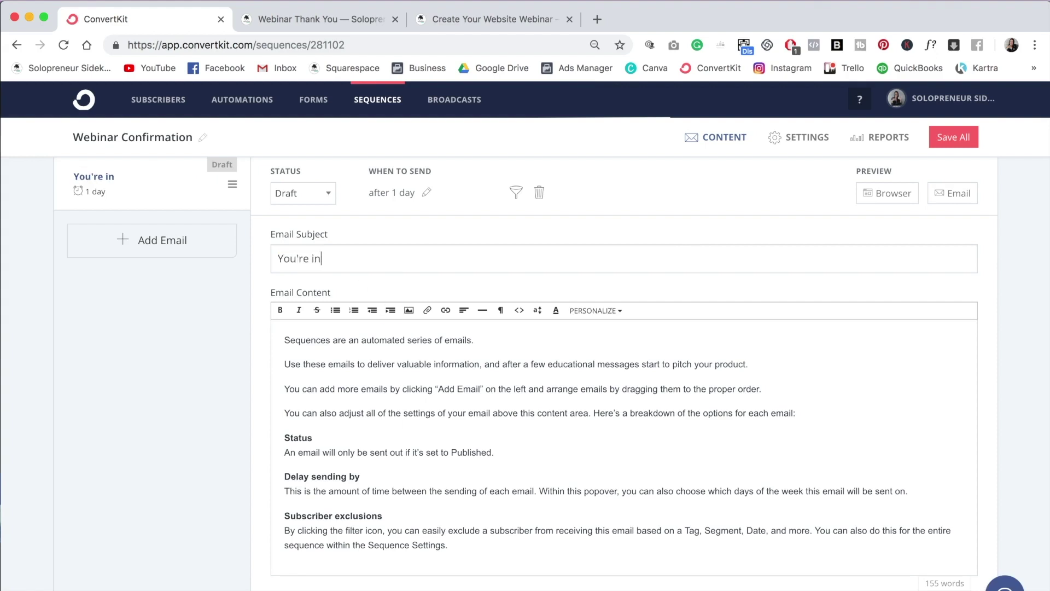
text(!)
click(413, 452)
key(ctrl+a)
text(De)
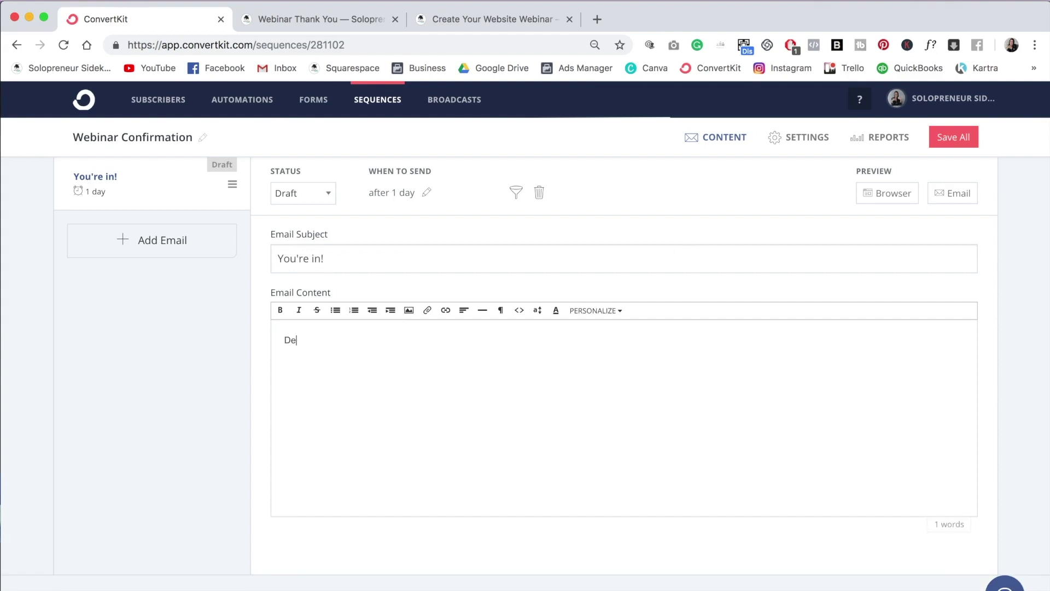
text(tails of the webinar)
Publish the email with a 0-day send delay and save all emails.
click(327, 194)
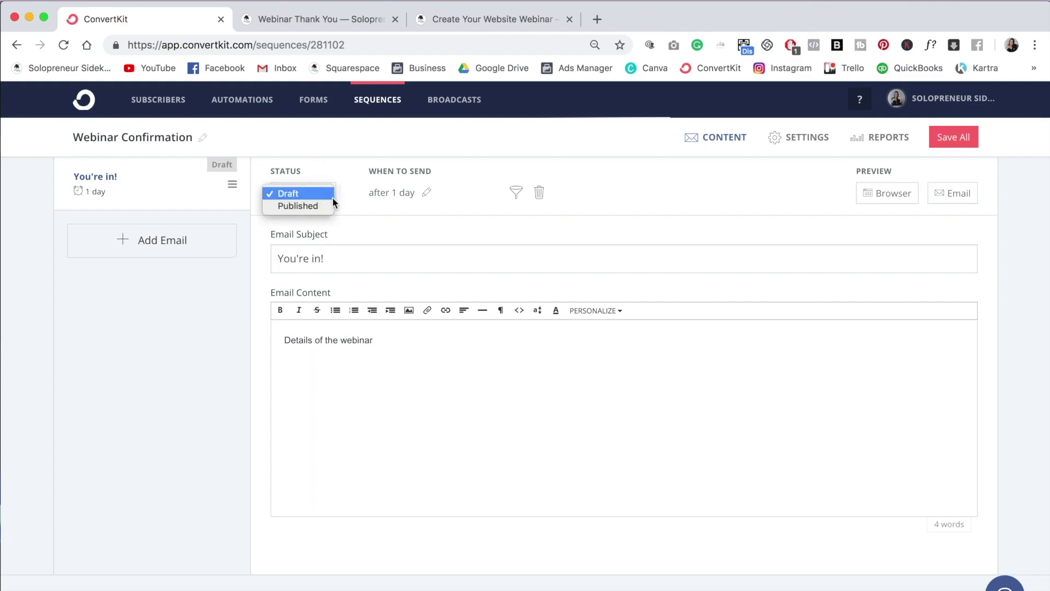
click(327, 206)
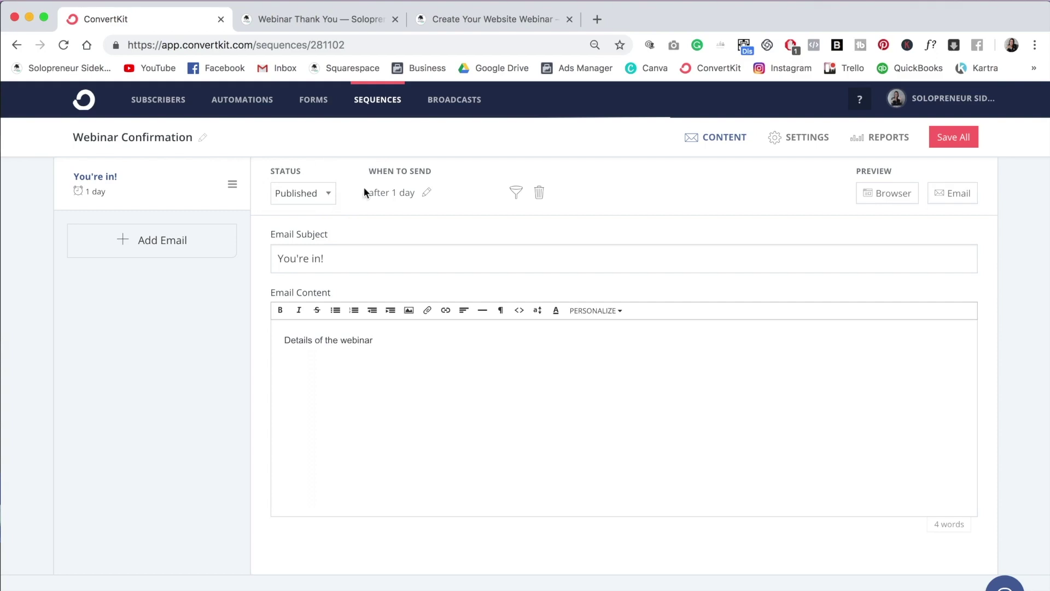
click(394, 194)
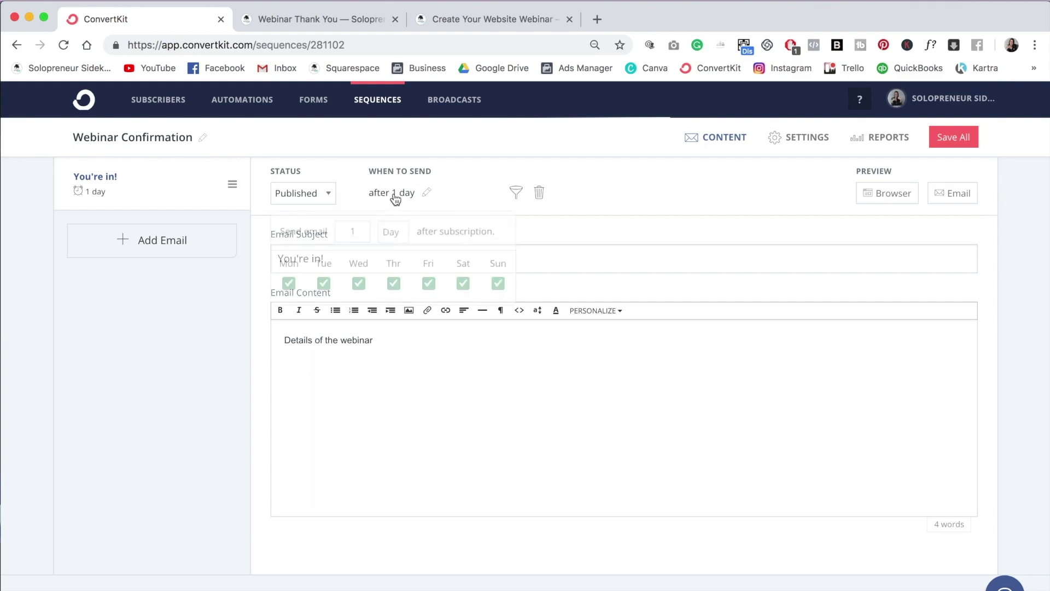
click(350, 226)
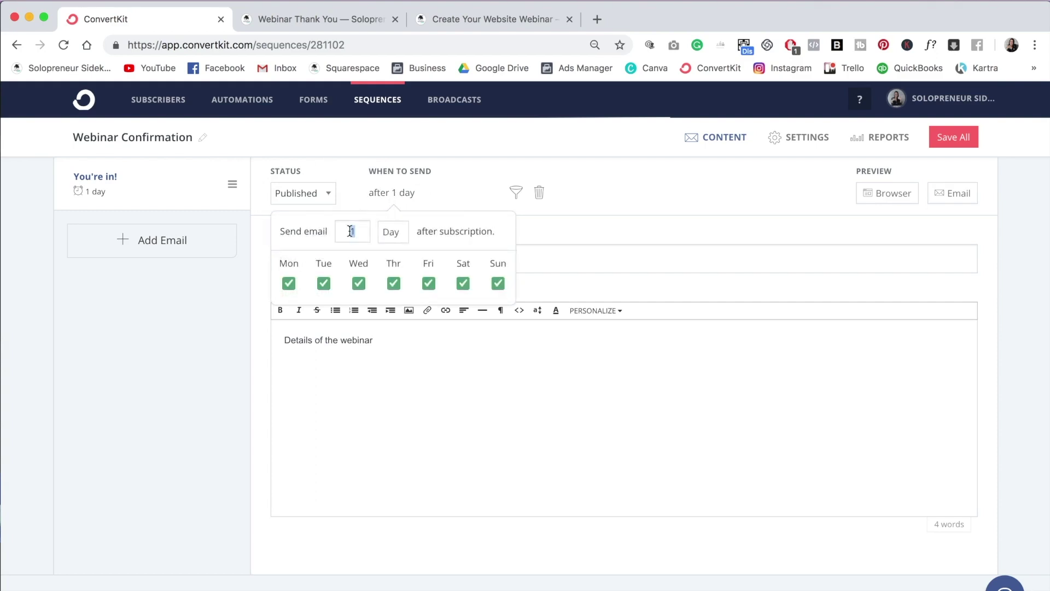
key(BackSpace)
text(0)
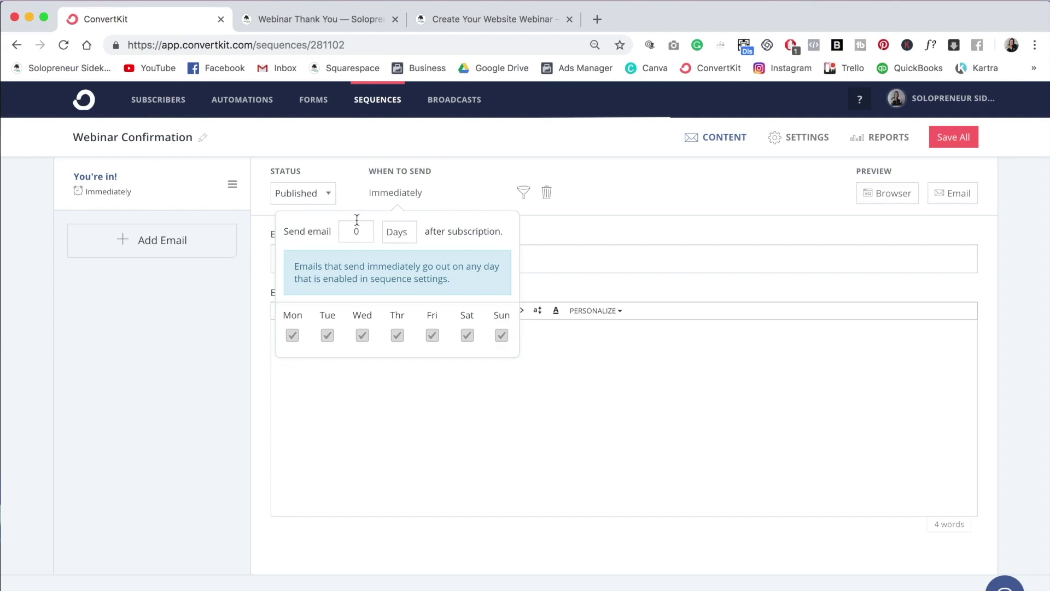
click(537, 481)
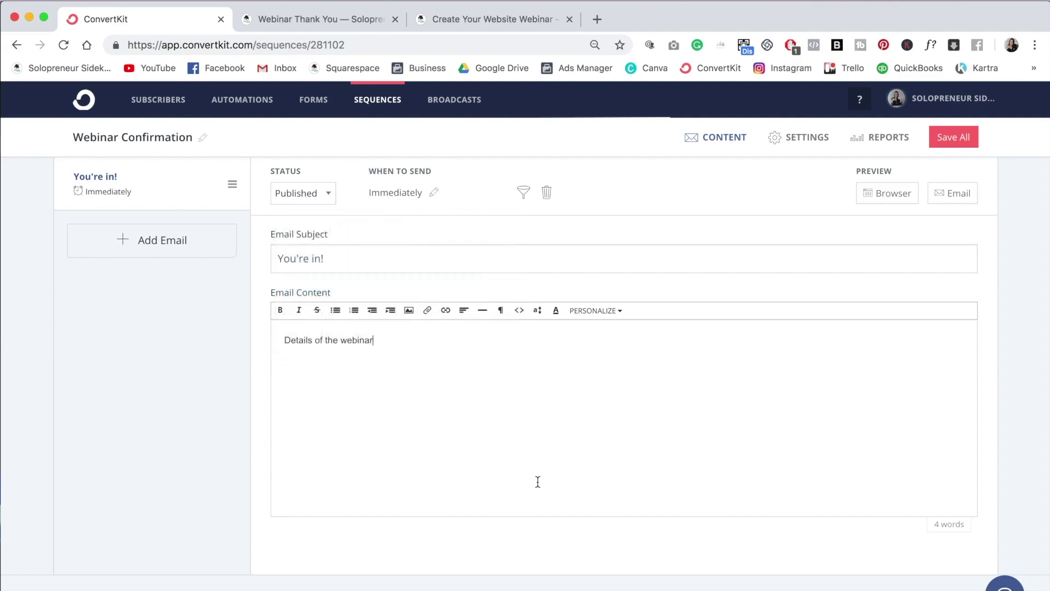
click(962, 143)
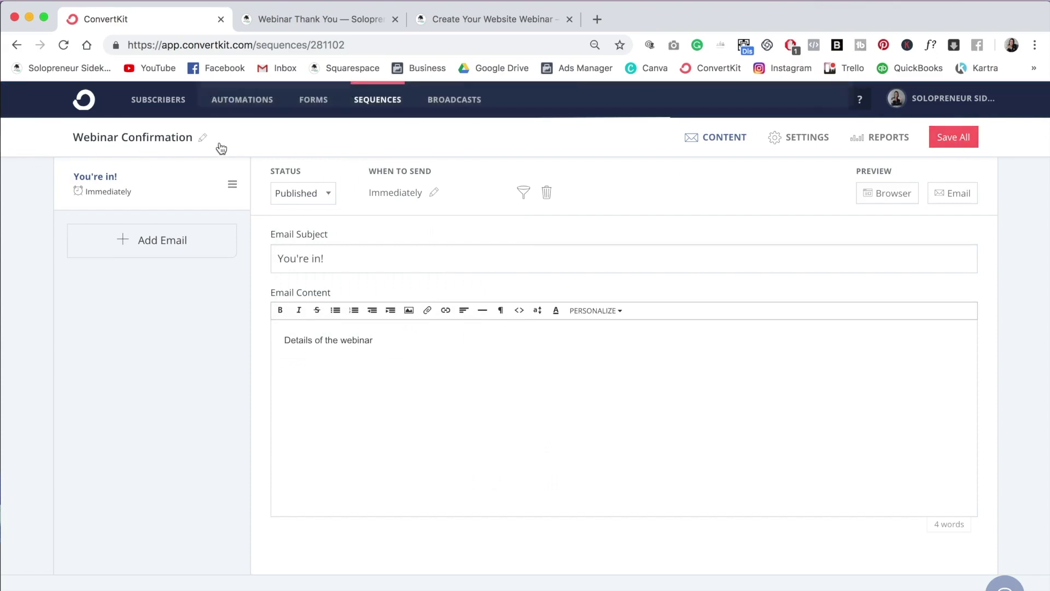
Start a new automation rule triggered when the Webinar Attendee tag is added.
click(250, 106)
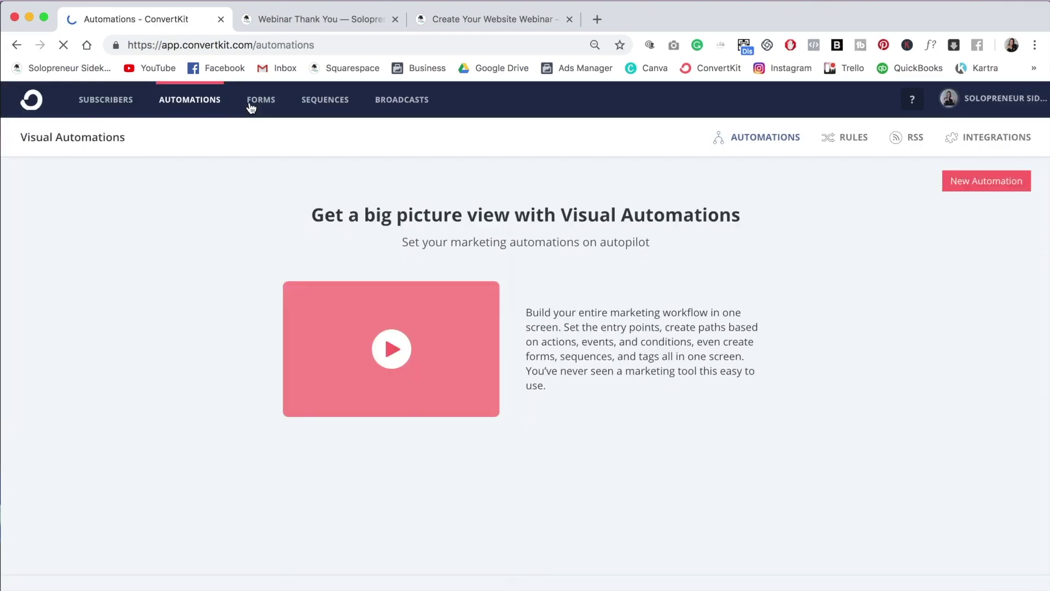
click(853, 147)
click(872, 194)
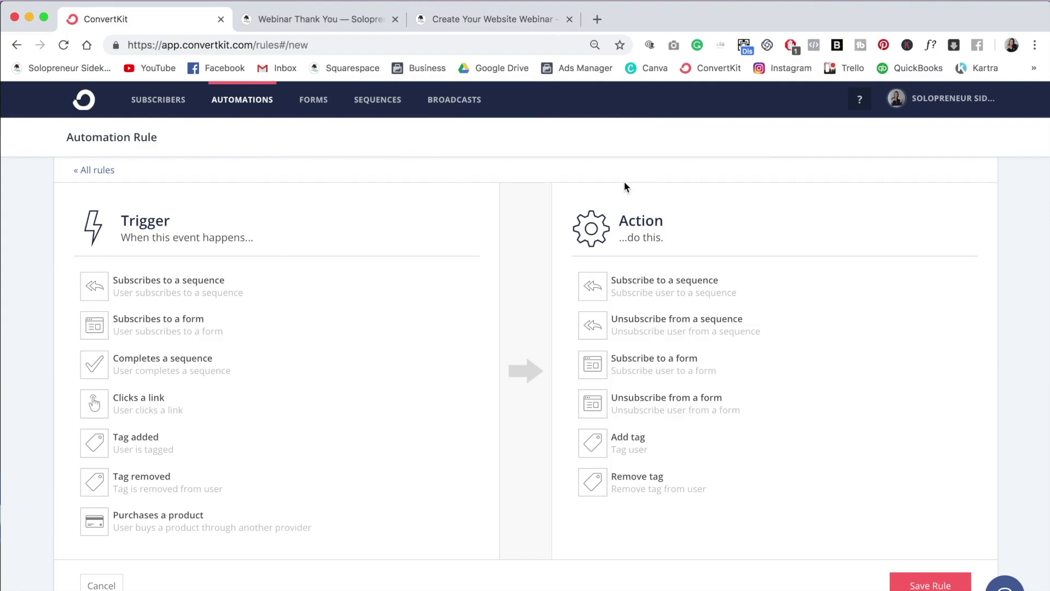
click(123, 451)
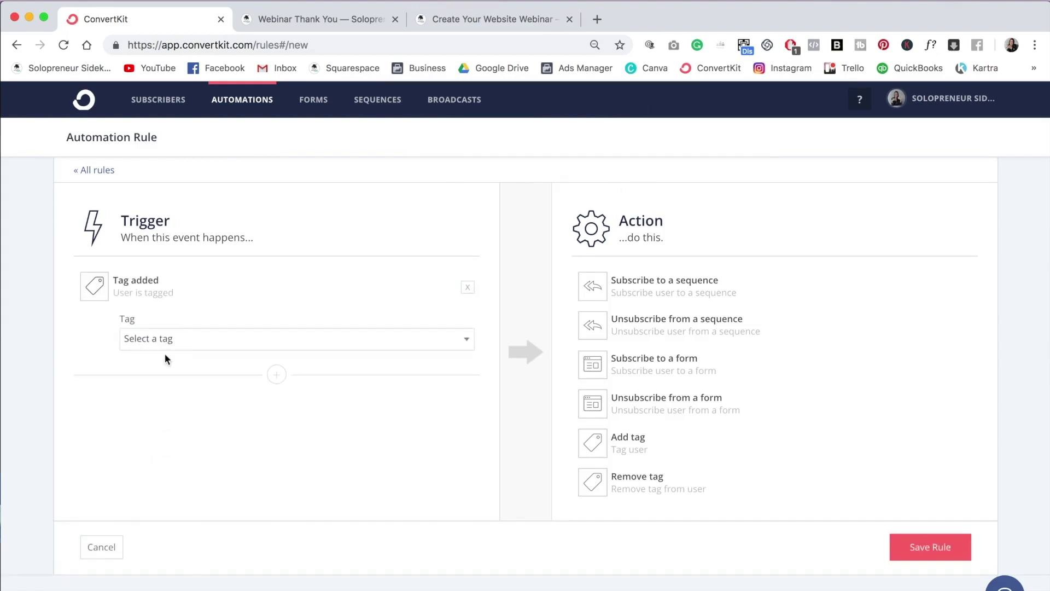
click(208, 337)
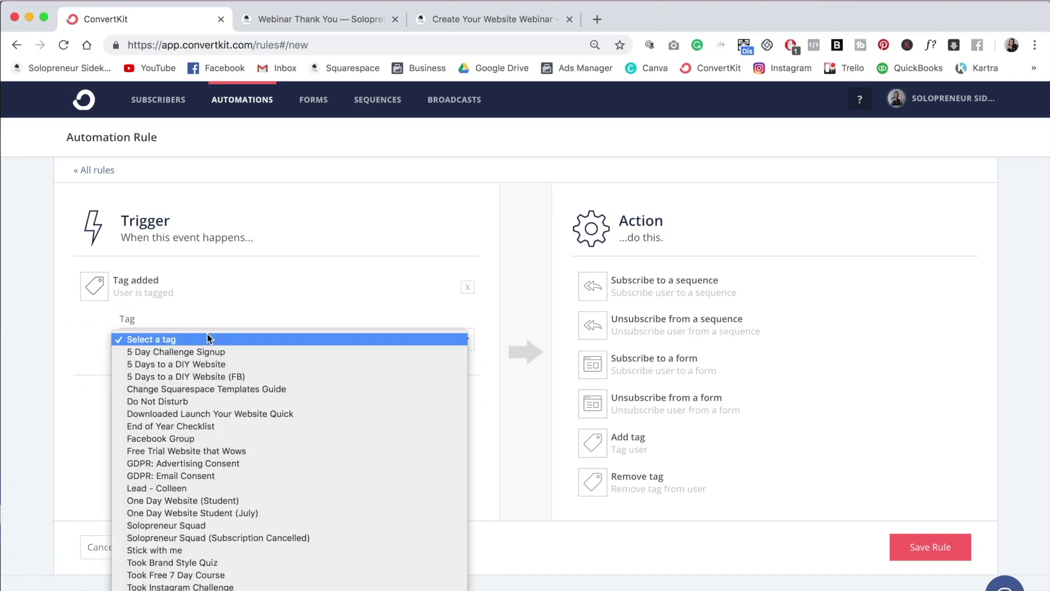
scroll(210, 352, down, 5)
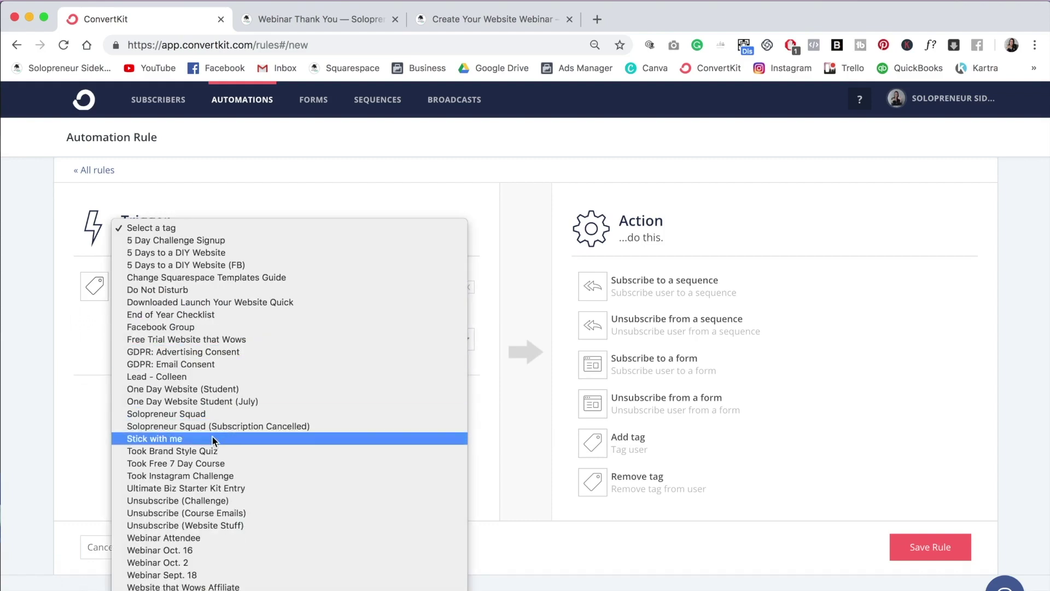
click(211, 538)
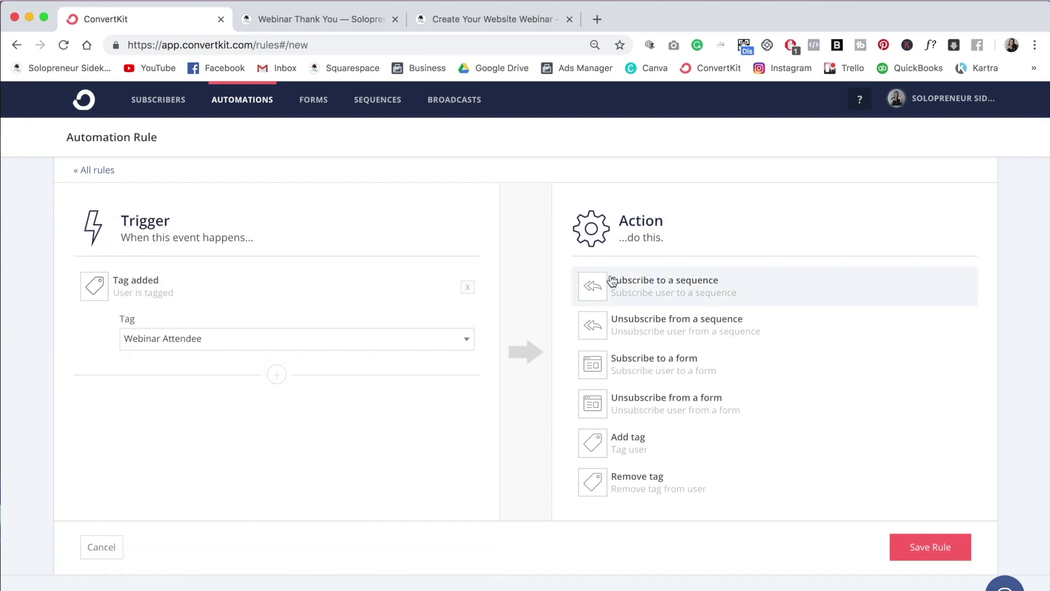
Make the rule subscribe to the Webinar Confirmation sequence and save it.
click(701, 289)
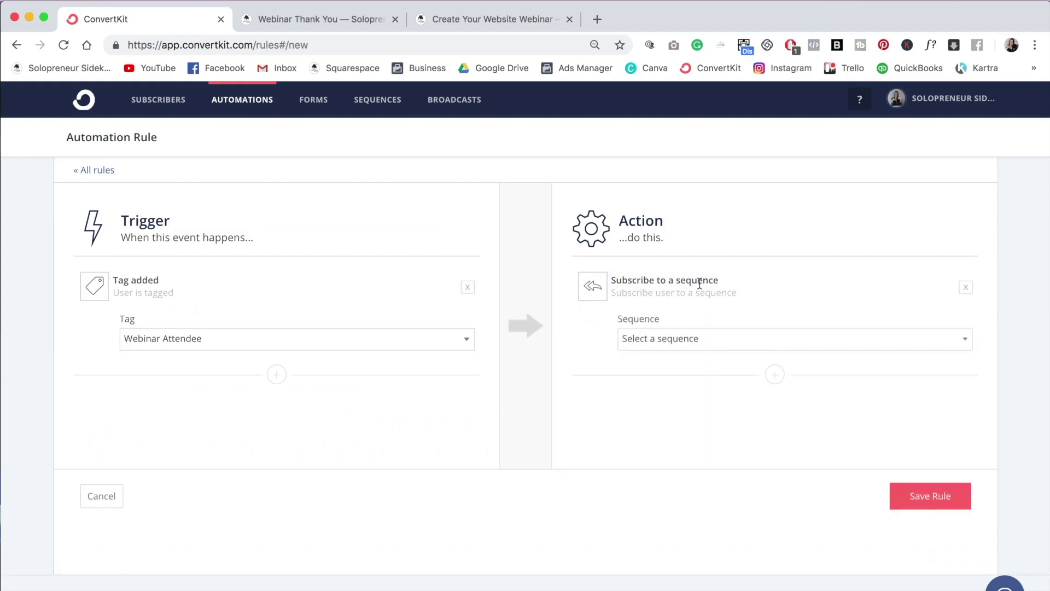
click(691, 336)
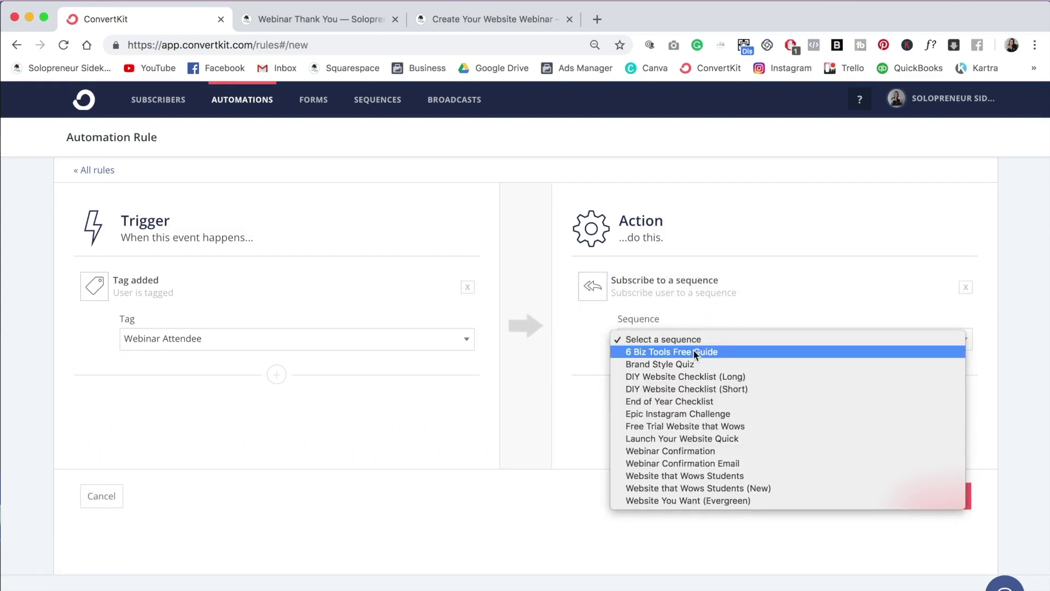
click(704, 451)
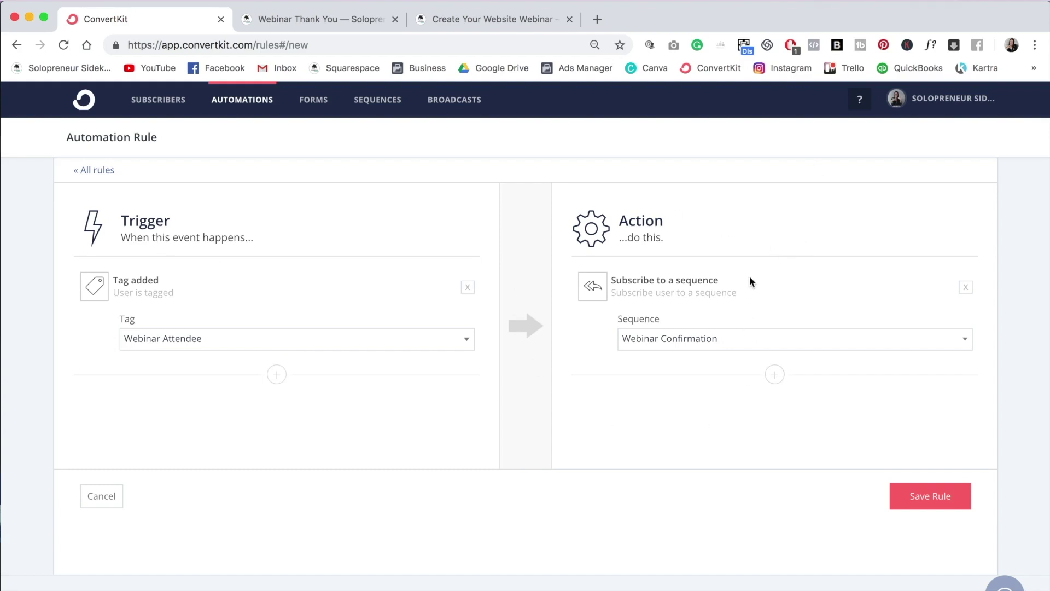
click(925, 514)
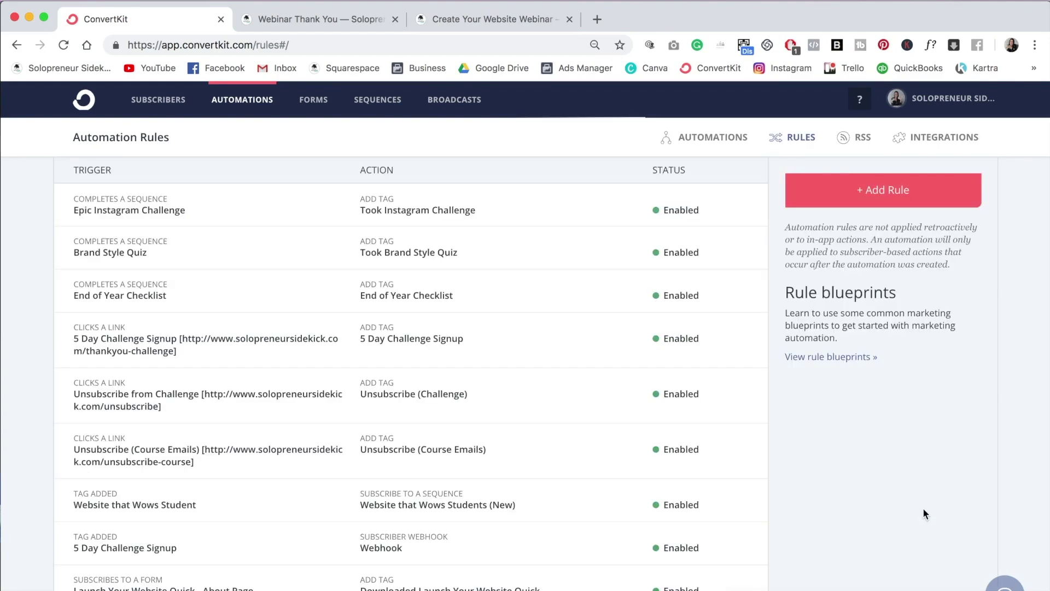
Switch to the Webinar Thank You tab showing the "You're in!" message.
click(329, 19)
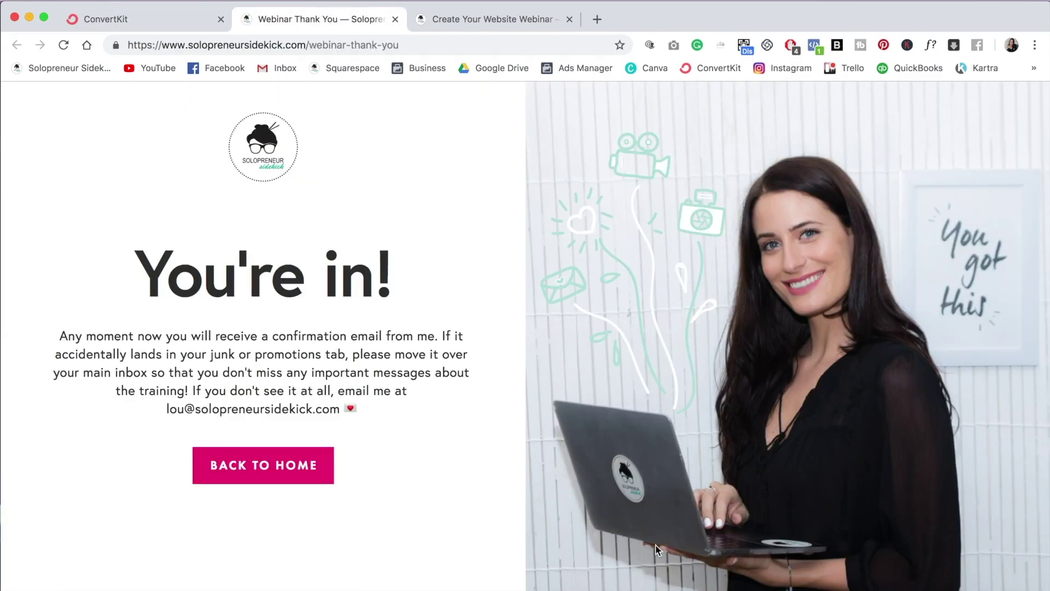